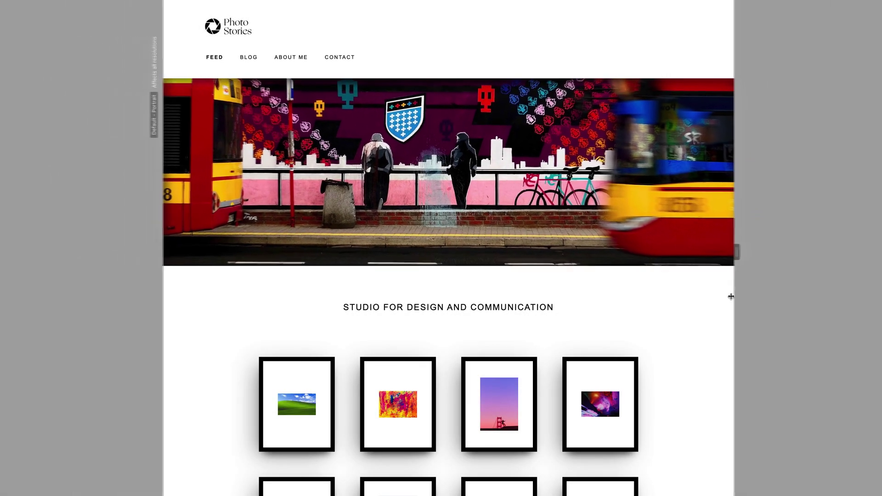
Preview the feed at phone width, then create the Instagram feeds collection with an Images image field.
left_click_drag(731, 297, 522, 303)
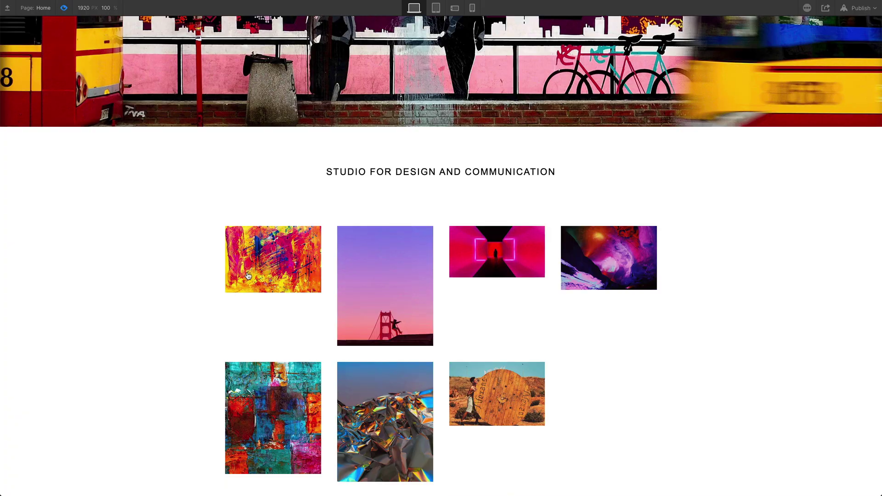
left_click(257, 267)
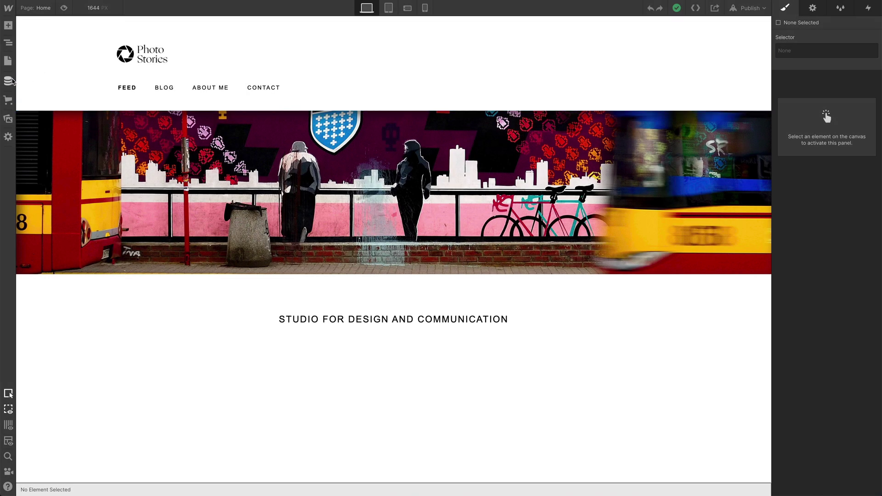
left_click(10, 81)
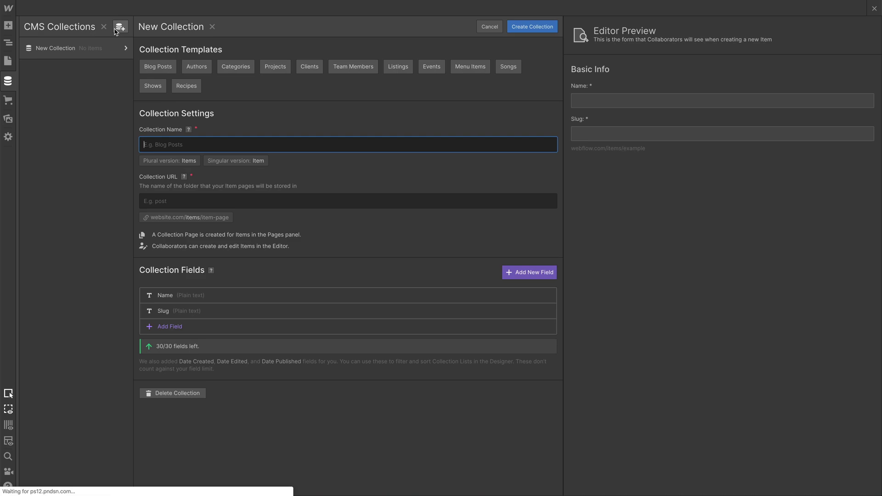
left_click(120, 27)
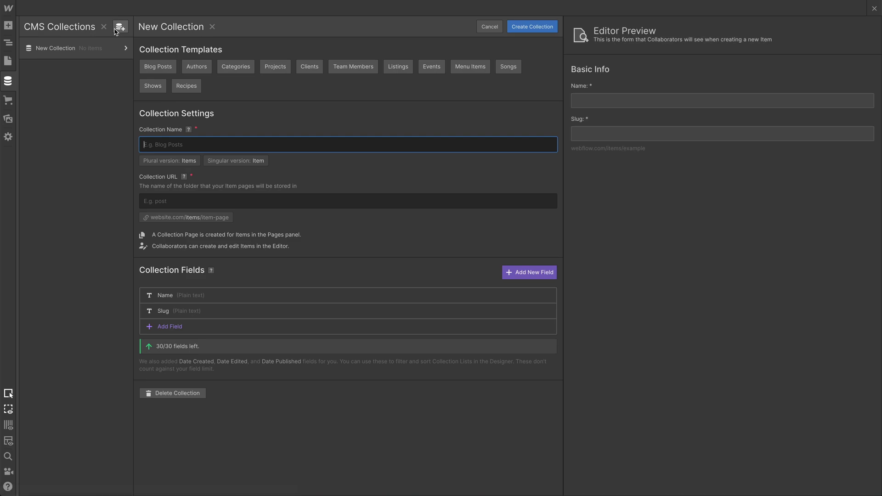
type("Instag")
type("ram ")
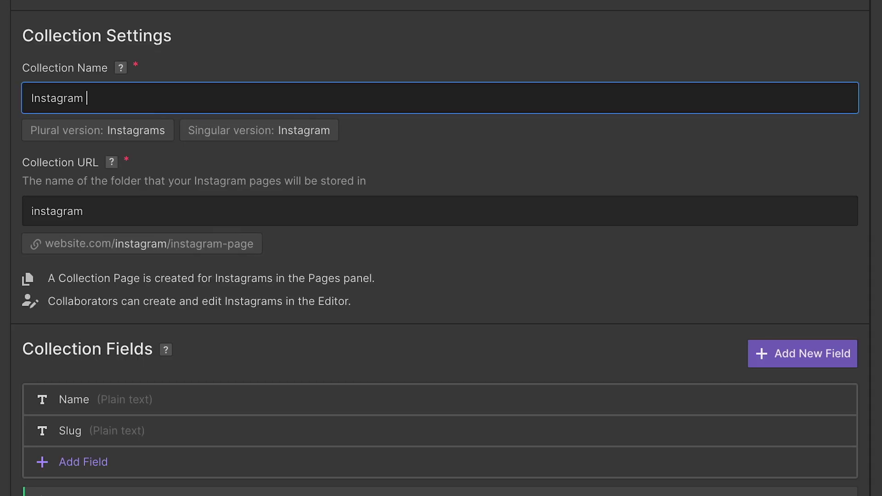
type("feeds")
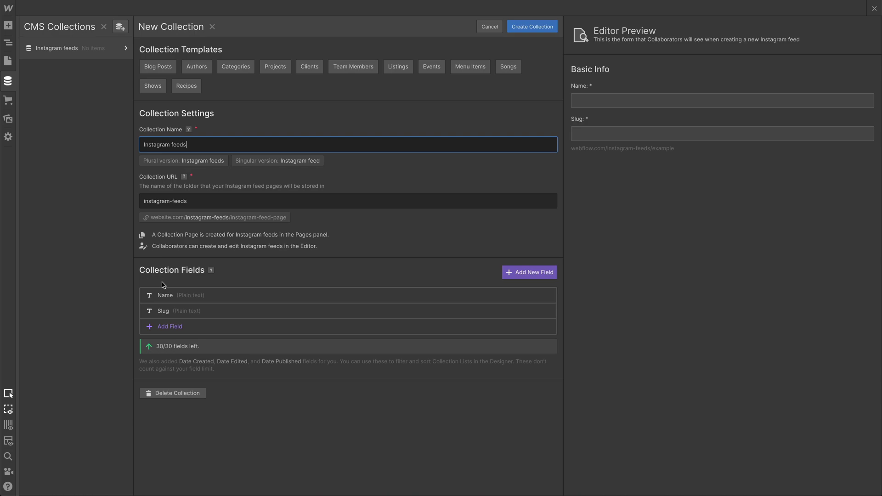
left_click(173, 327)
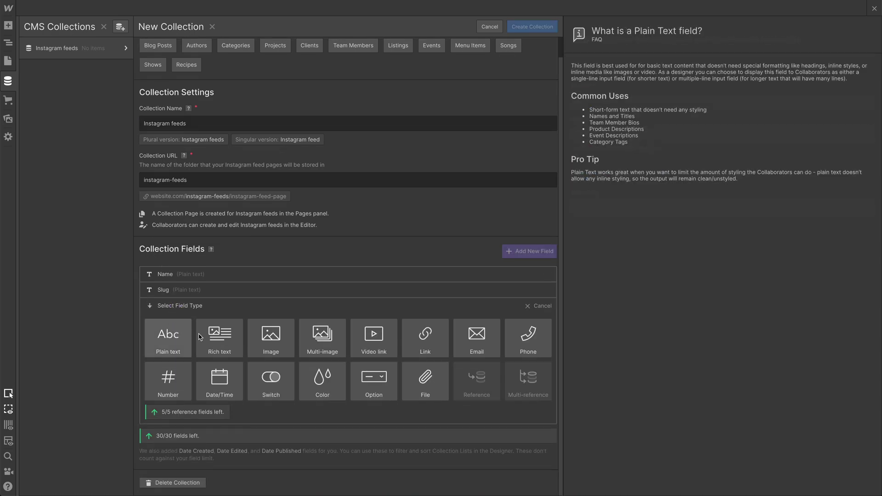
left_click(271, 341)
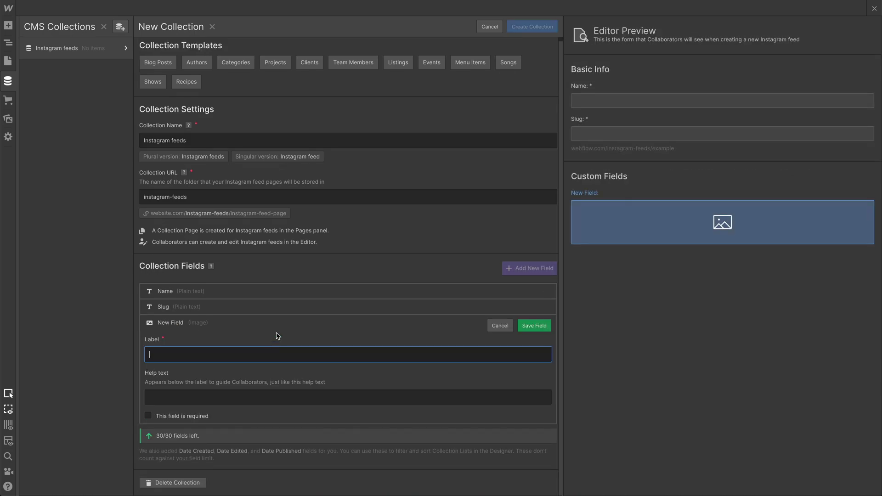
type("Images")
left_click(533, 328)
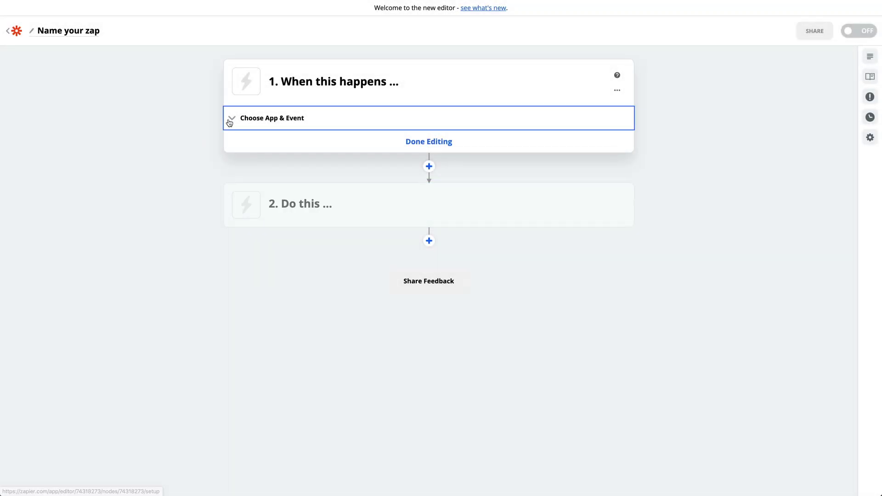
Set the Zap trigger to Instagram New Media Posted in My Account, connect the account, and test it.
left_click(230, 121)
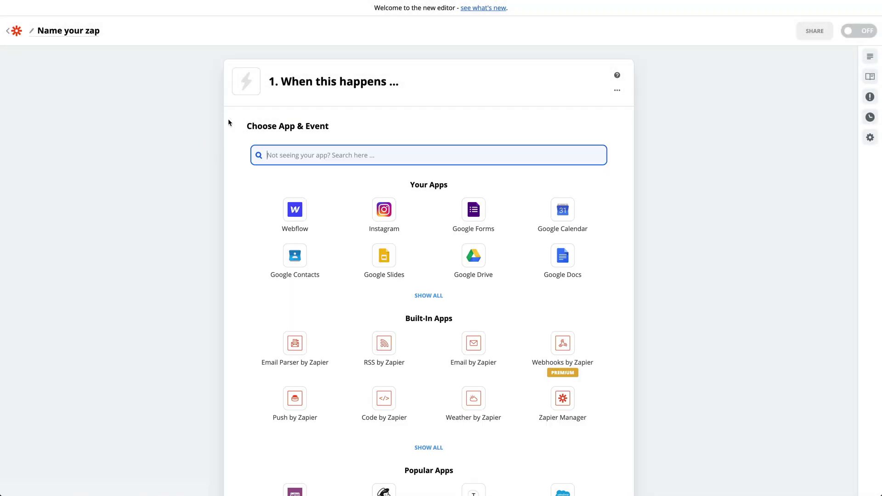
left_click(353, 212)
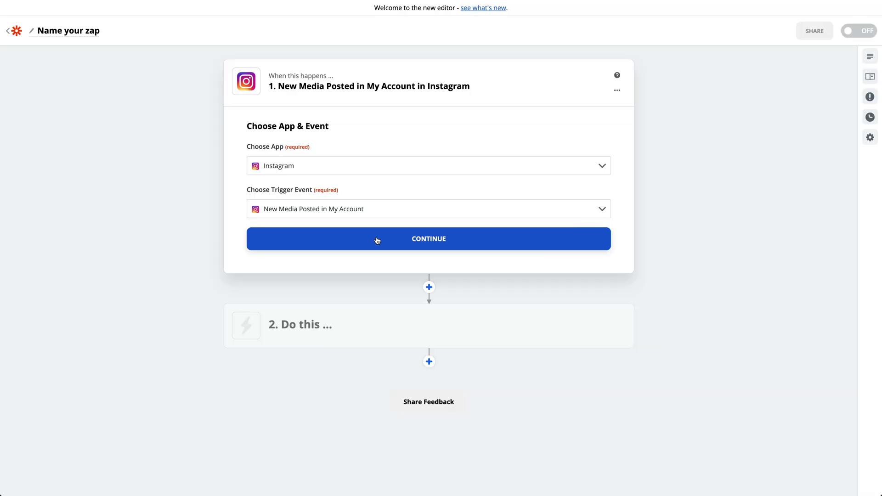
left_click(378, 240)
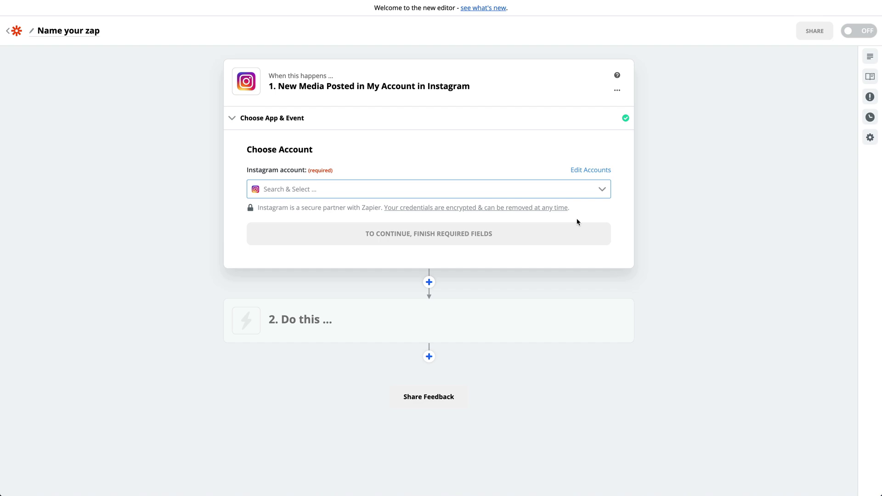
left_click(610, 192)
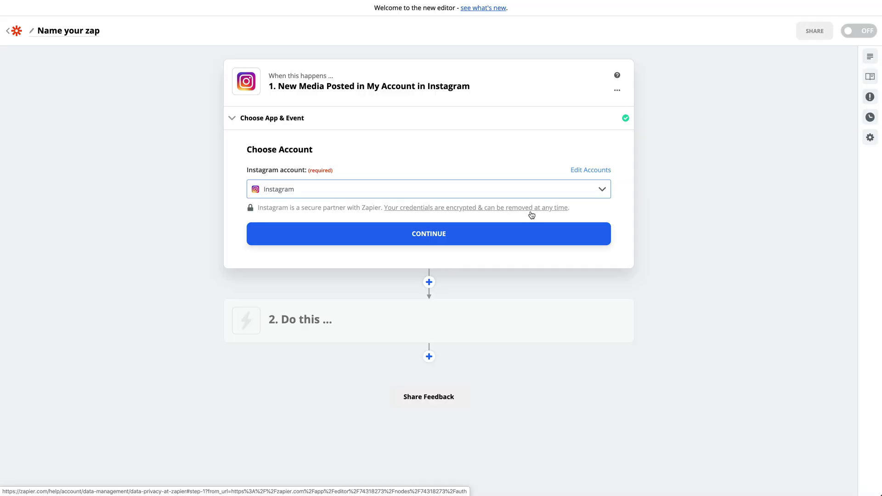
left_click(474, 234)
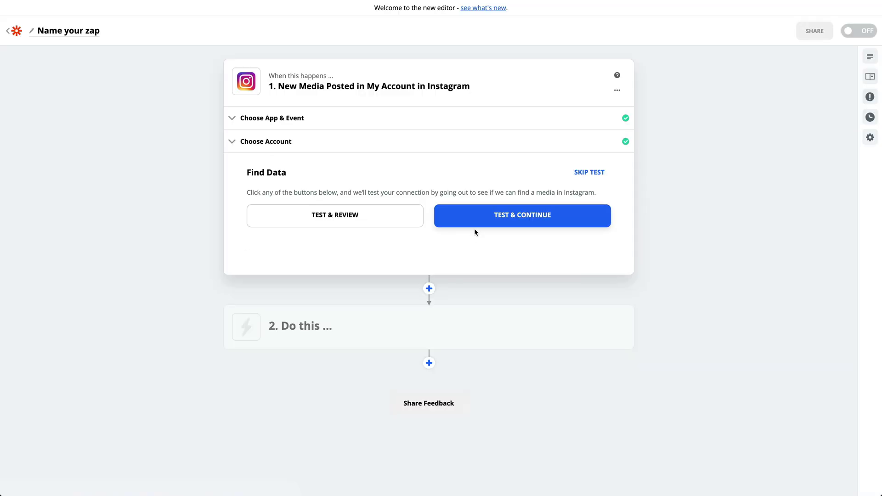
left_click(475, 216)
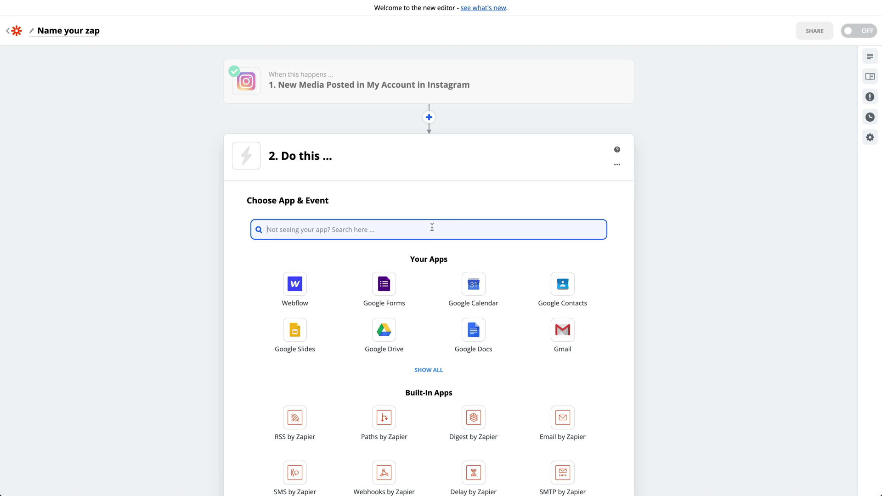
Make step 2 a Webflow Create Live Item action using the connected Webflow account.
left_click(324, 277)
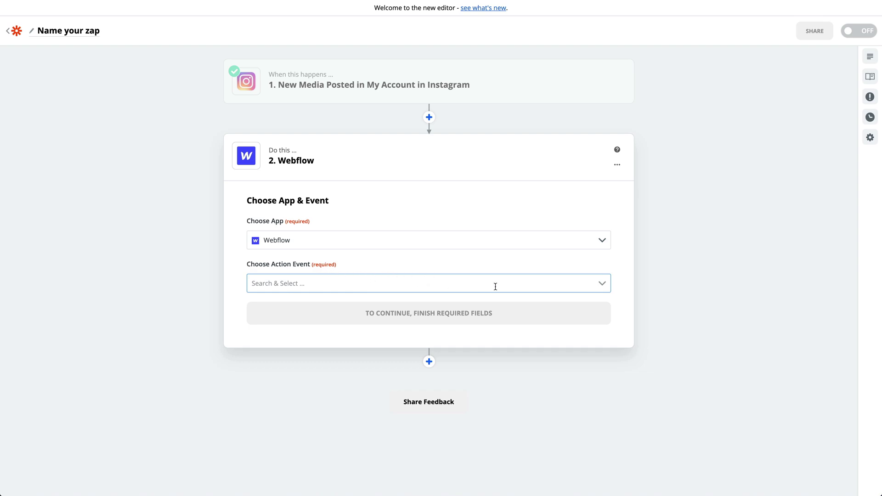
left_click(602, 283)
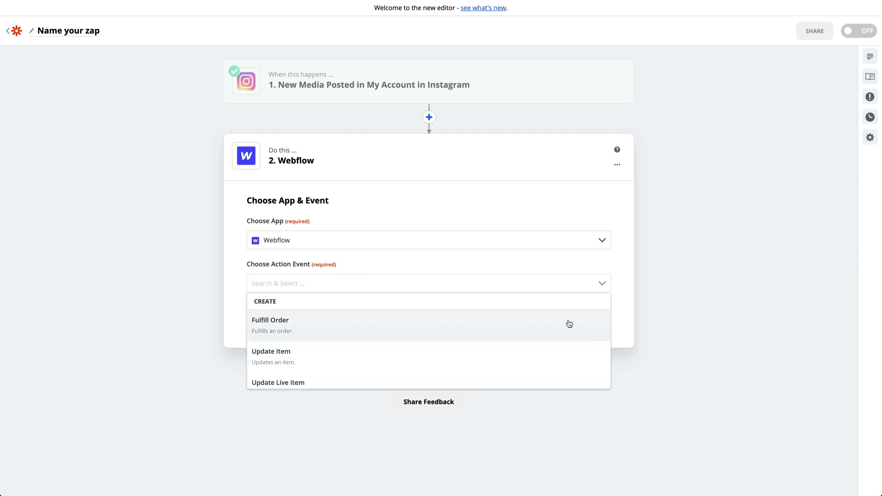
scroll(569, 323, "down", 2)
scroll(569, 324, "down", 1)
scroll(570, 324, "down", 2)
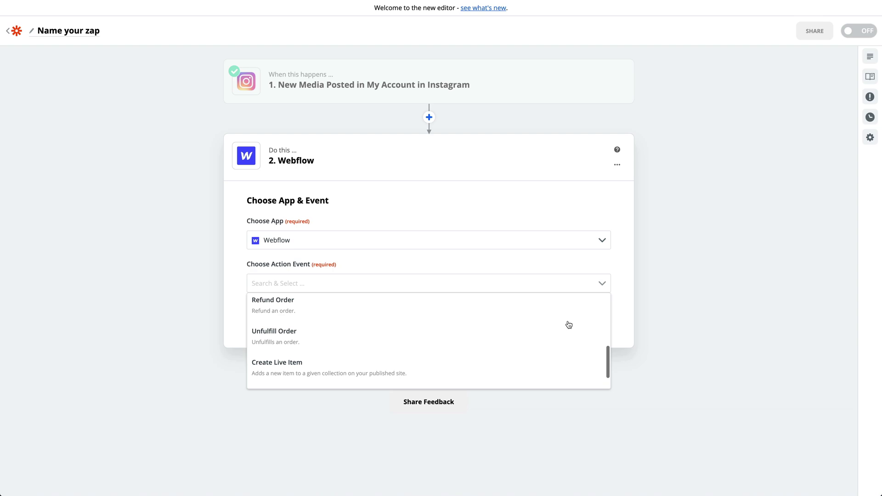
scroll(569, 325, "down", 1)
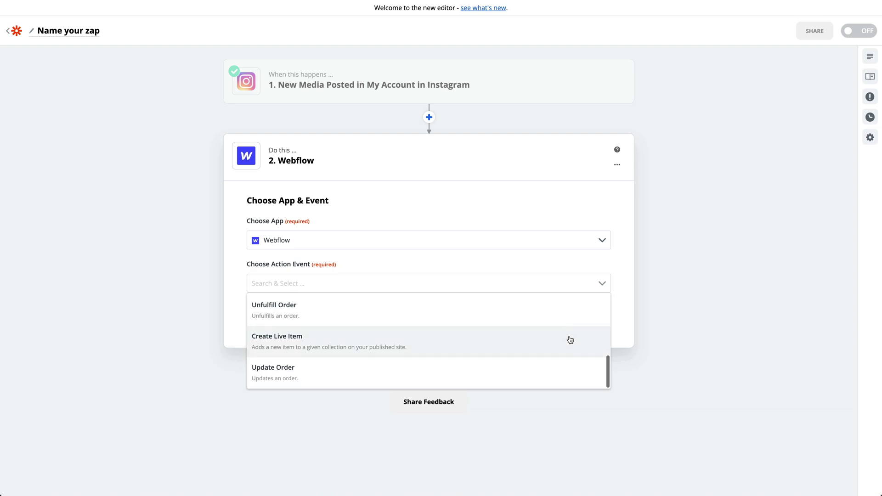
left_click(569, 340)
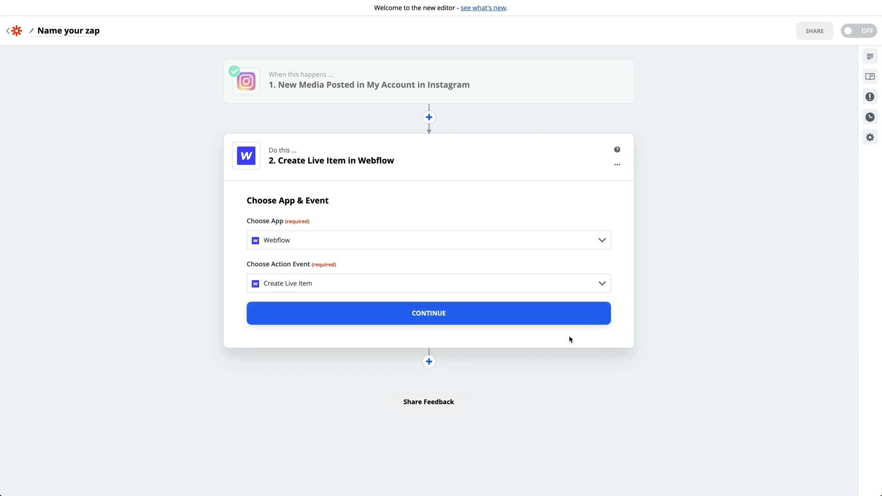
left_click(565, 314)
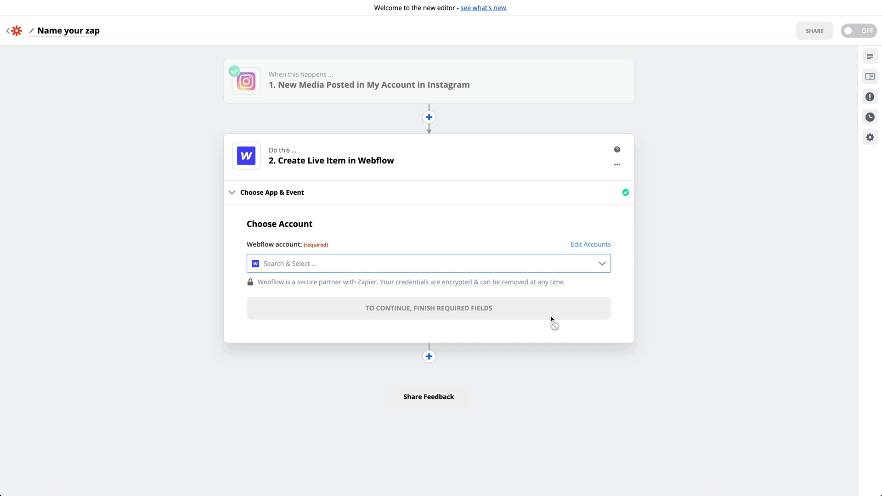
left_click(601, 264)
left_click(538, 285)
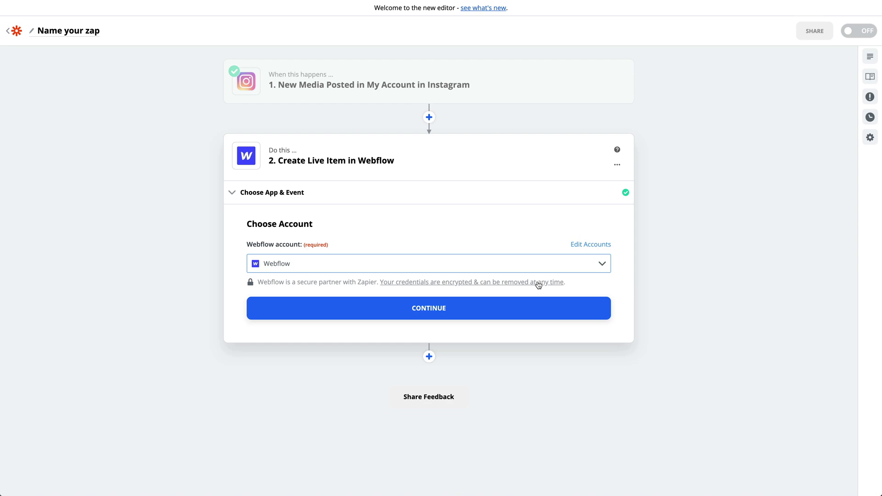
Target the Instagram feeds collection on the Photostories Webflow site.
left_click(517, 308)
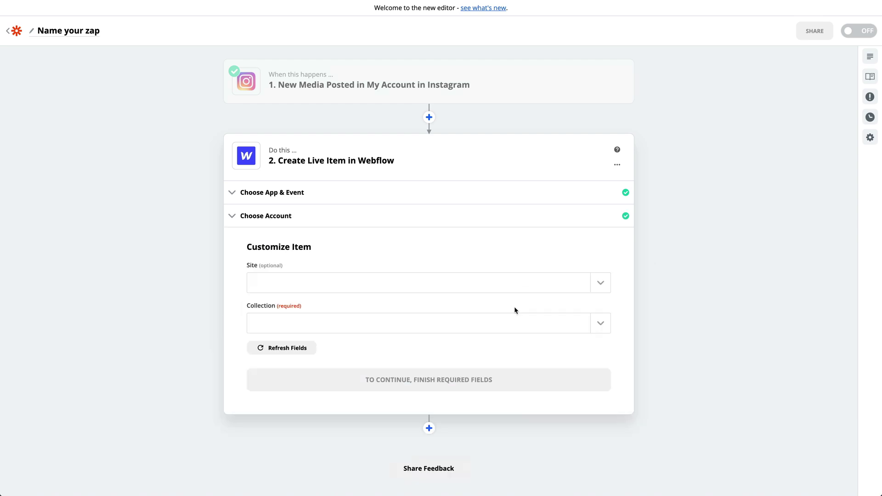
left_click(592, 286)
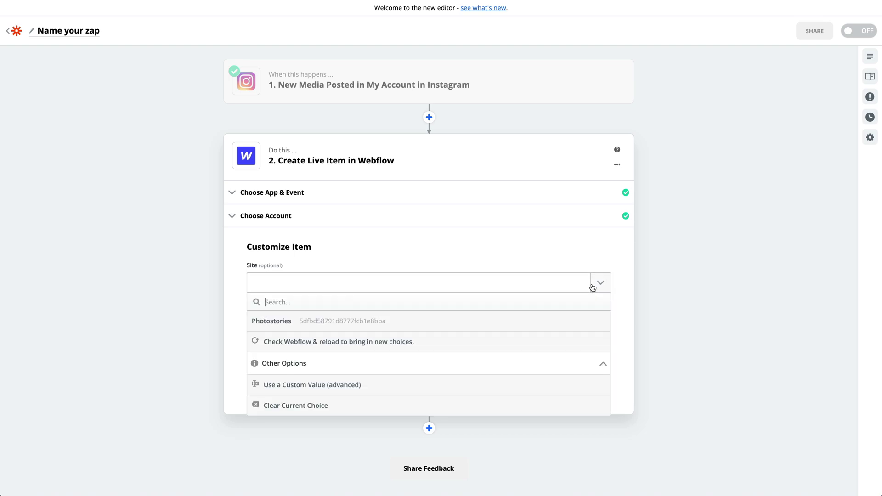
left_click(523, 321)
left_click(597, 324)
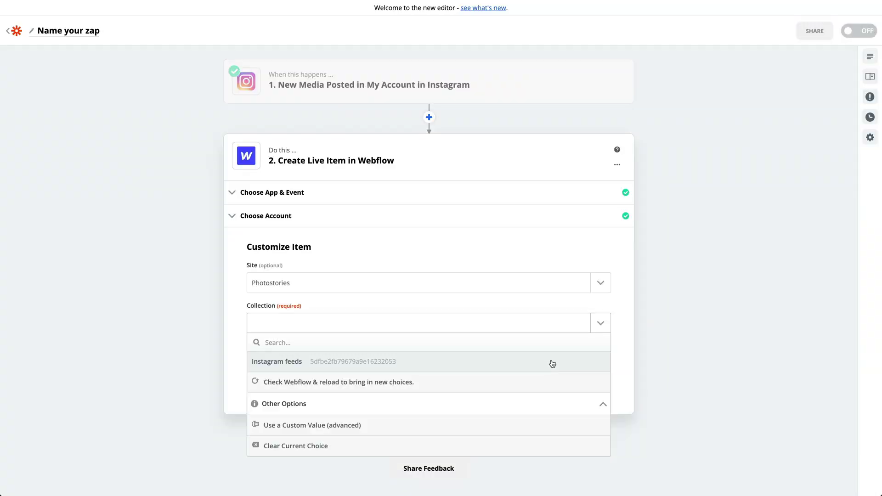
left_click(553, 364)
scroll(552, 361, "down", 5)
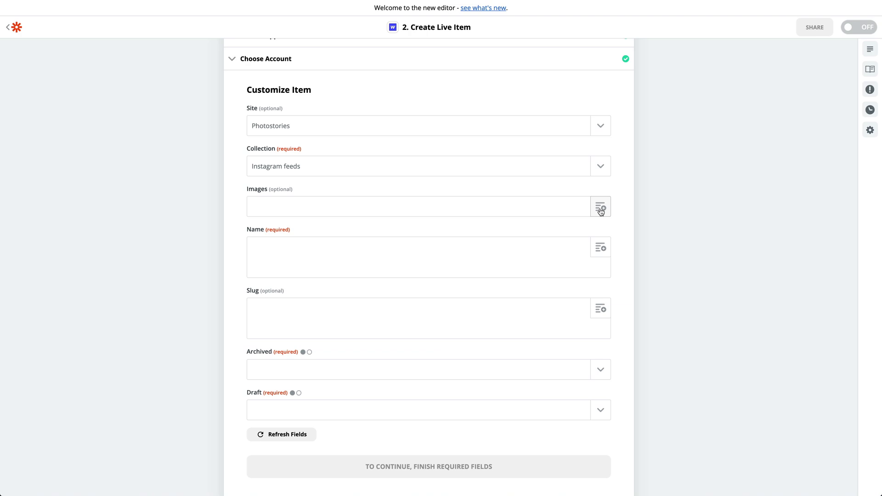
Map Images to the standard resolution image URL and Name to the post caption.
left_click(600, 207)
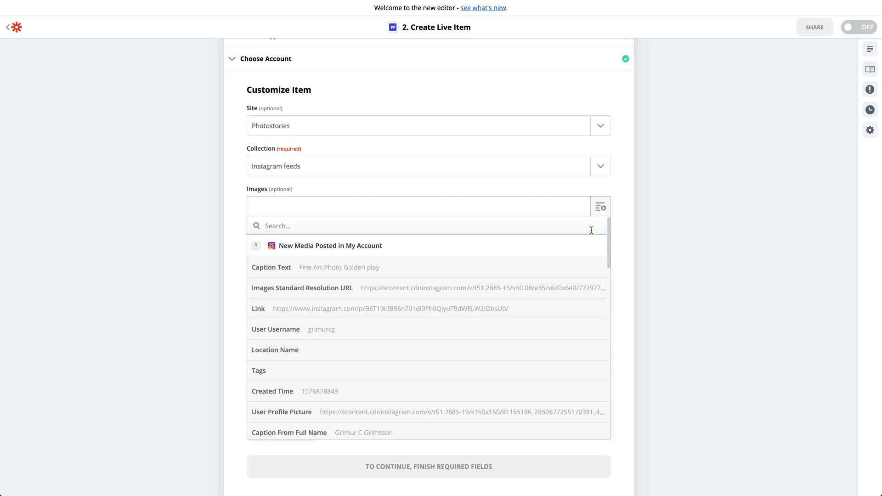
left_click(567, 290)
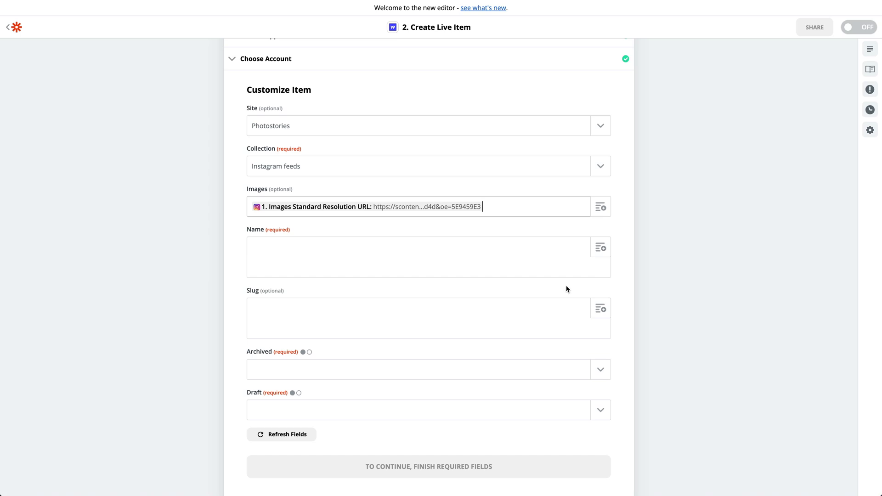
left_click(601, 249)
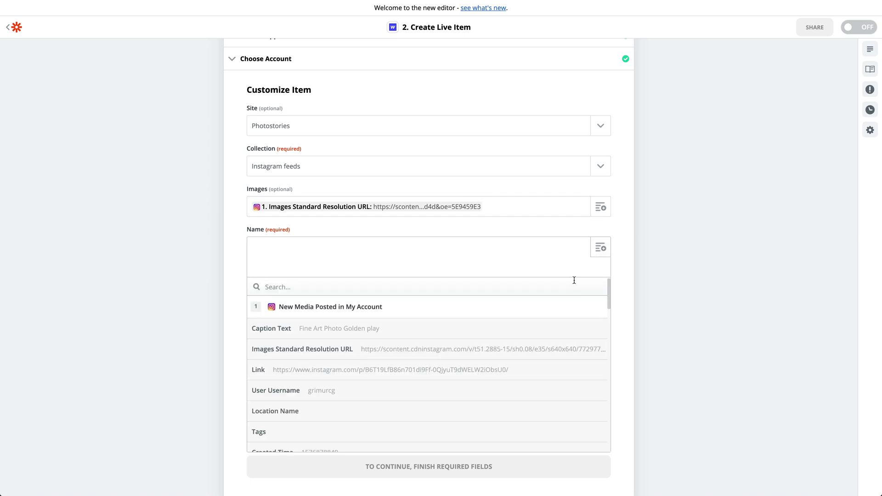
left_click(550, 324)
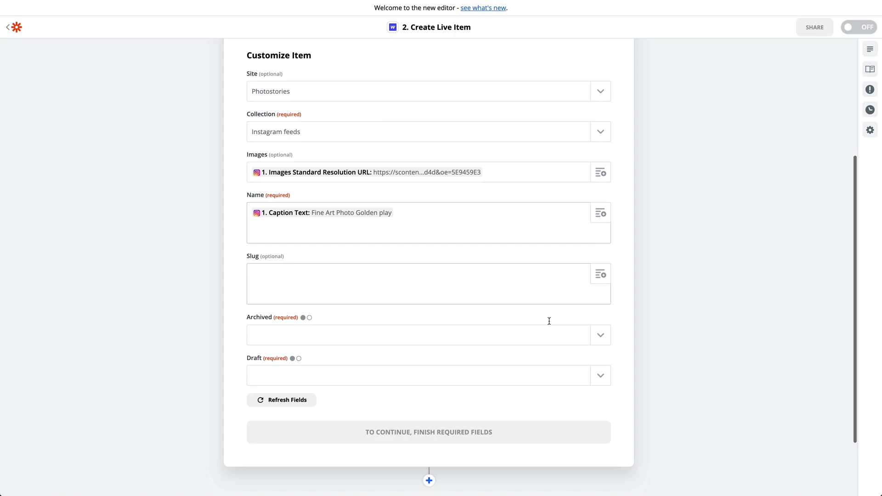
scroll(549, 324, "down", 3)
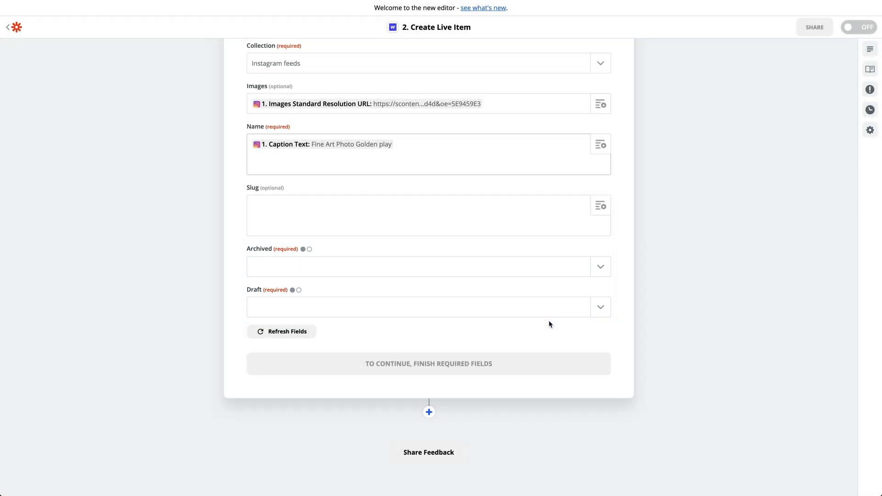
Set Archived and Draft to no before testing the step.
left_click(600, 269)
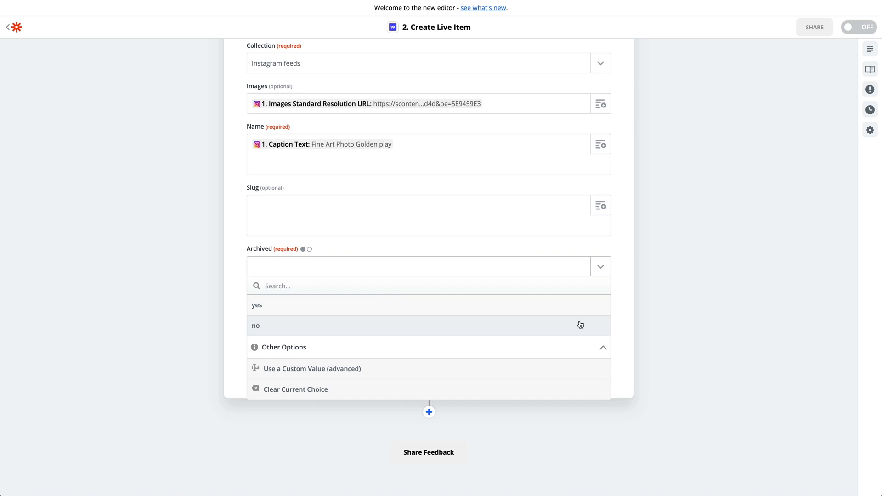
left_click(580, 325)
left_click(600, 309)
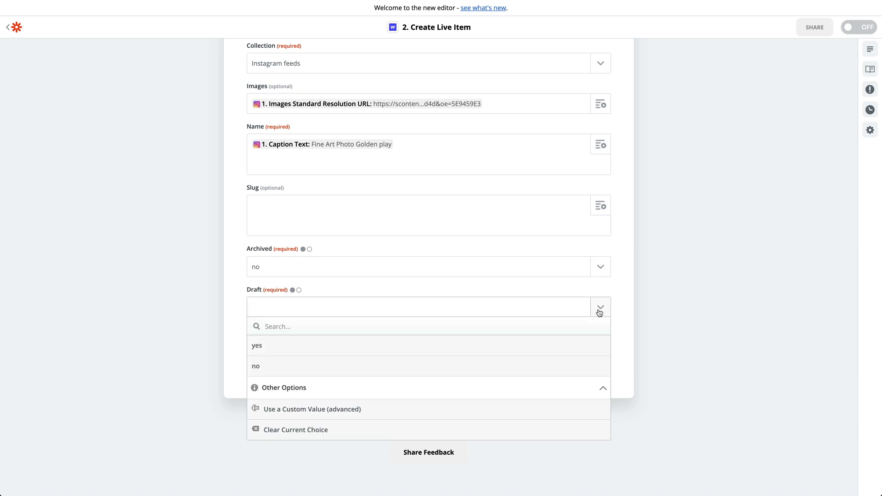
left_click(573, 365)
left_click(572, 366)
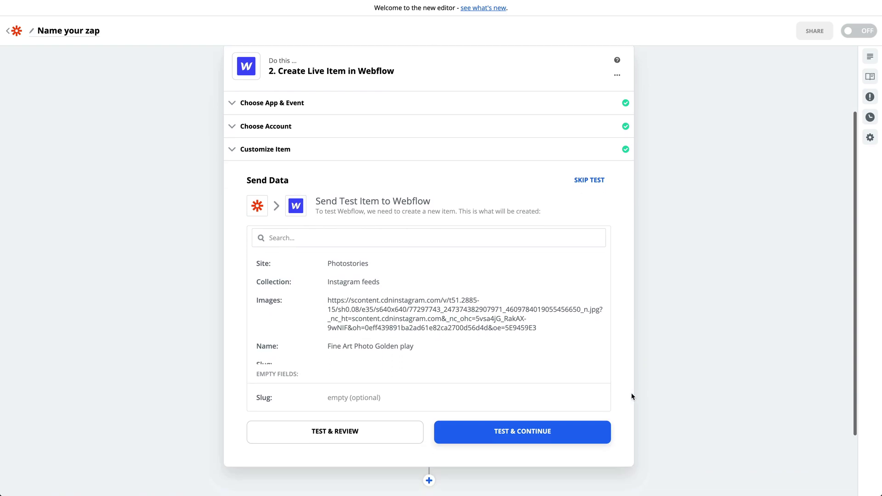
Send the test item to Webflow to finish the Create Live Item step.
left_click(598, 430)
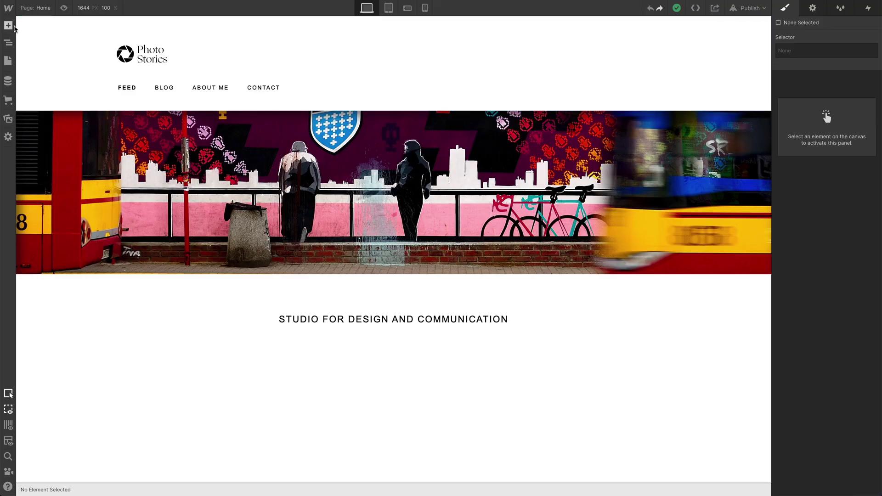
Place a Collection List below the studio heading, sourced from the Instagram feeds collection.
left_click(9, 26)
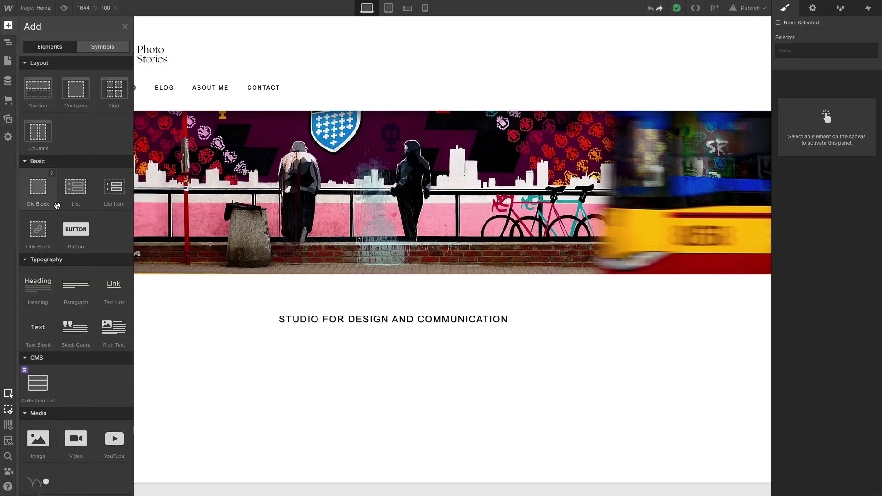
scroll(57, 205, "down", 2)
scroll(49, 241, "down", 2)
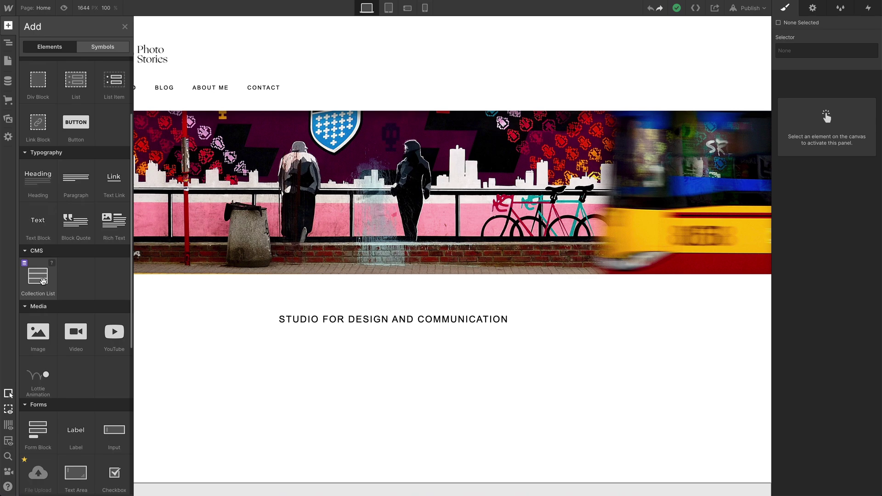
mouse_move(43, 281)
left_mouse_down()
mouse_move(39, 100)
mouse_move(59, 141)
left_mouse_up()
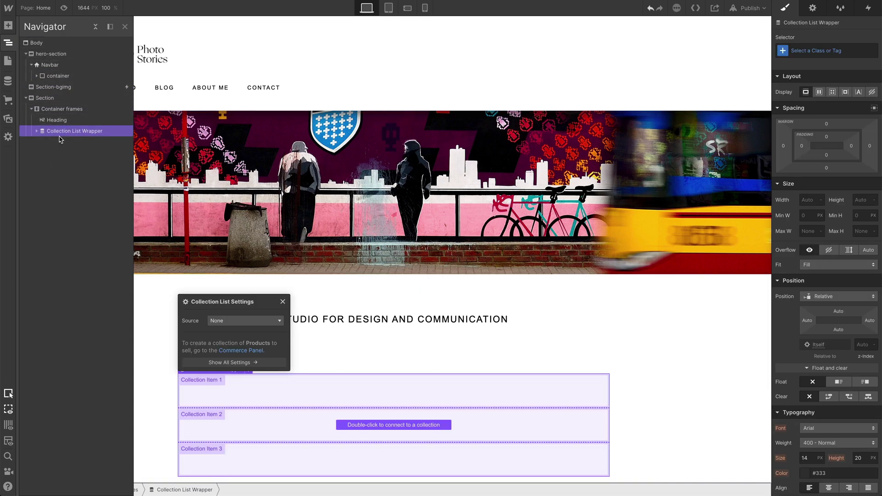
left_click(281, 324)
left_click(277, 352)
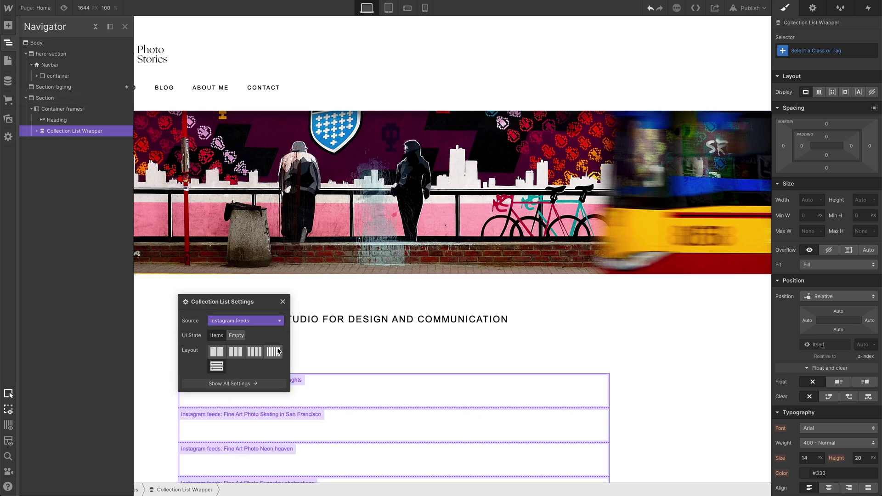
left_click(282, 301)
scroll(284, 298, "down", 1)
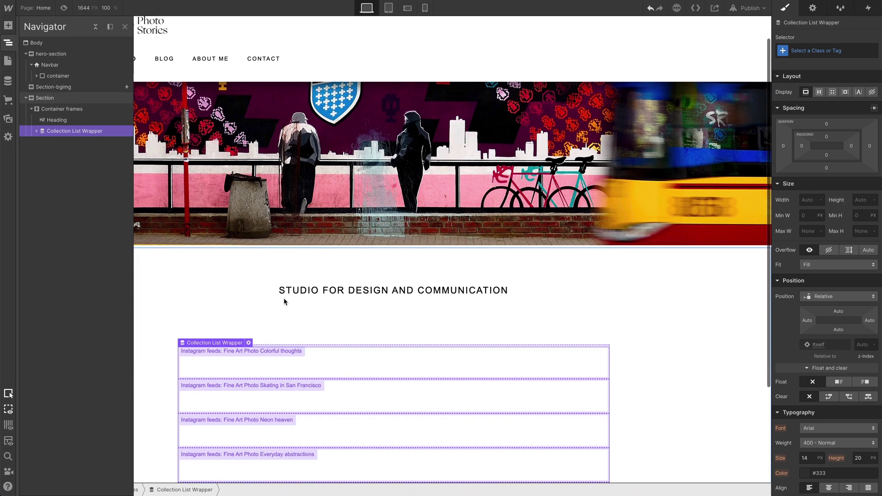
scroll(283, 301, "down", 4)
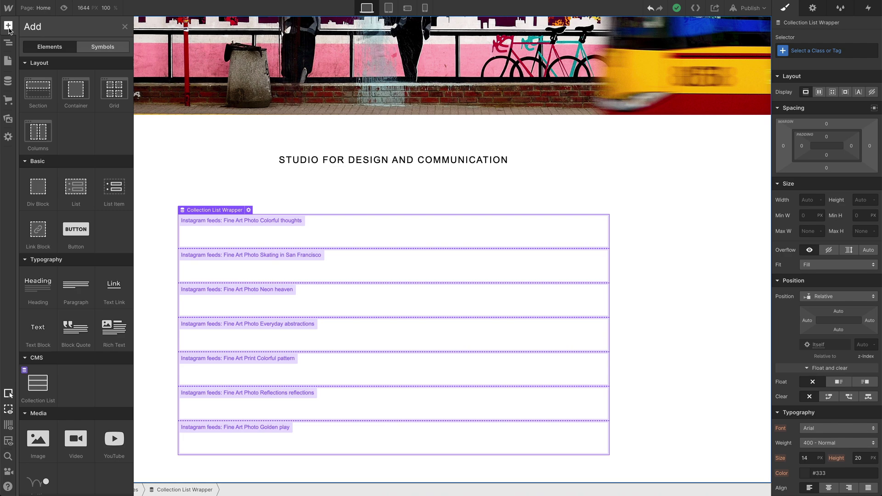
scroll(76, 193, "down", 3)
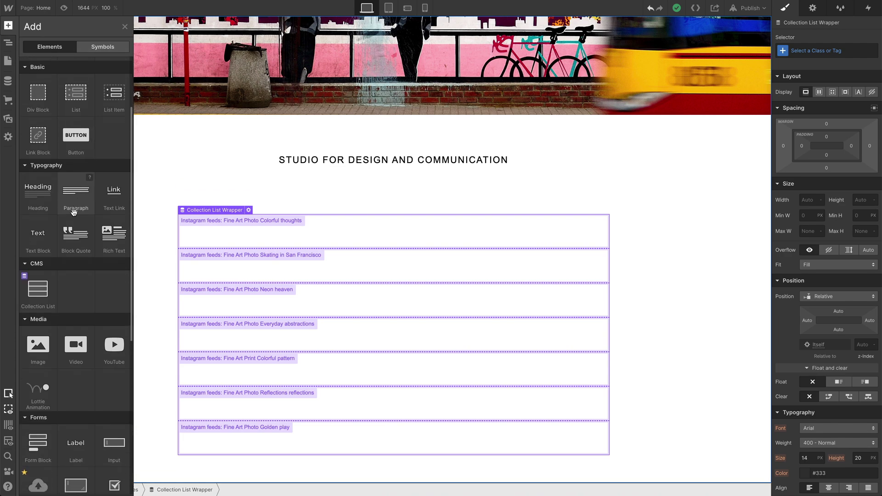
Add an Image to the collection item, bound to the Instagram feeds Images field.
left_click_drag(43, 331, 216, 231)
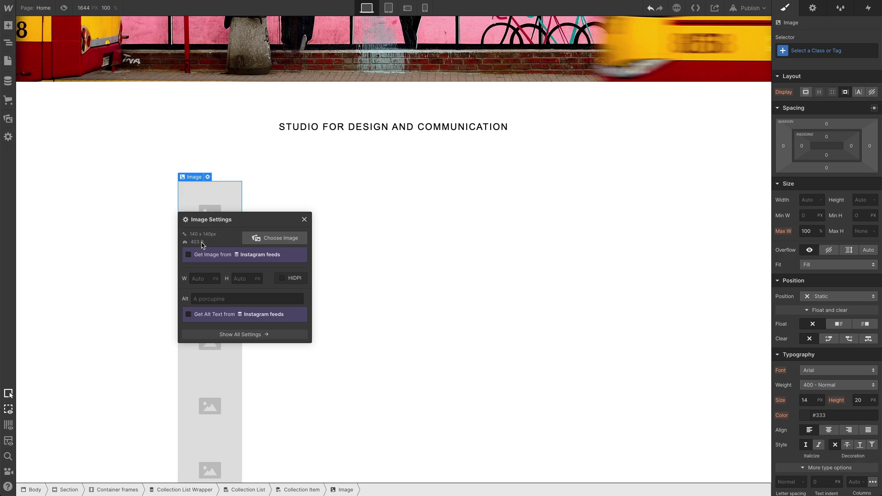
left_click(189, 256)
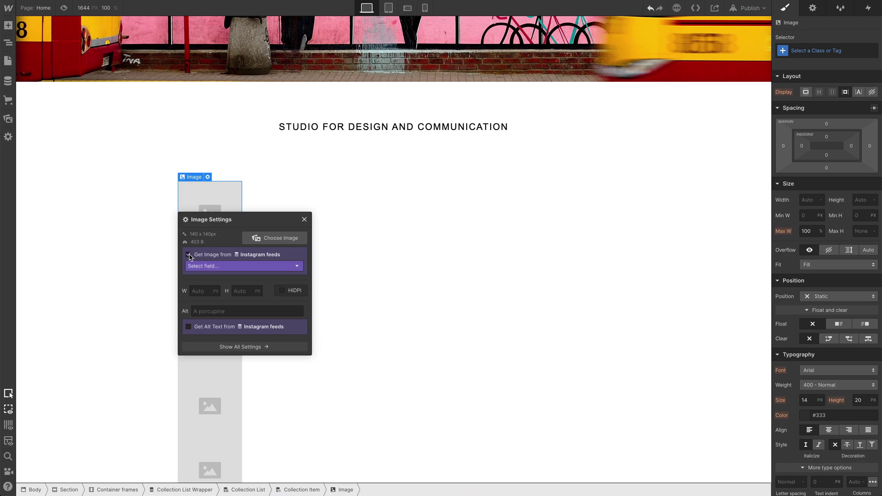
left_click(295, 267)
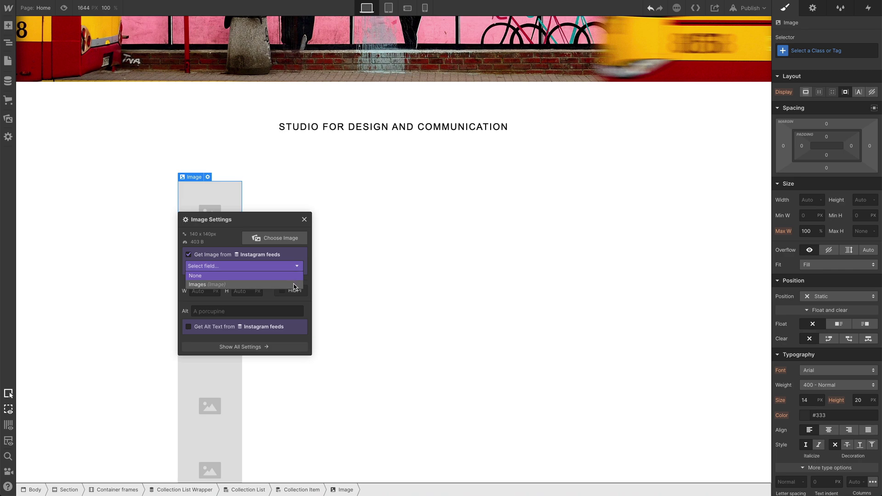
left_click(294, 285)
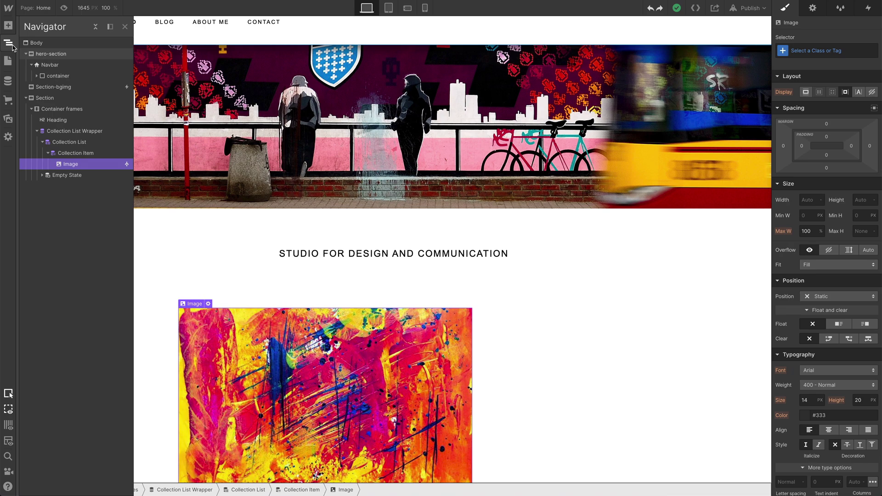
Select the Collection List in the Navigator.
left_click(11, 45)
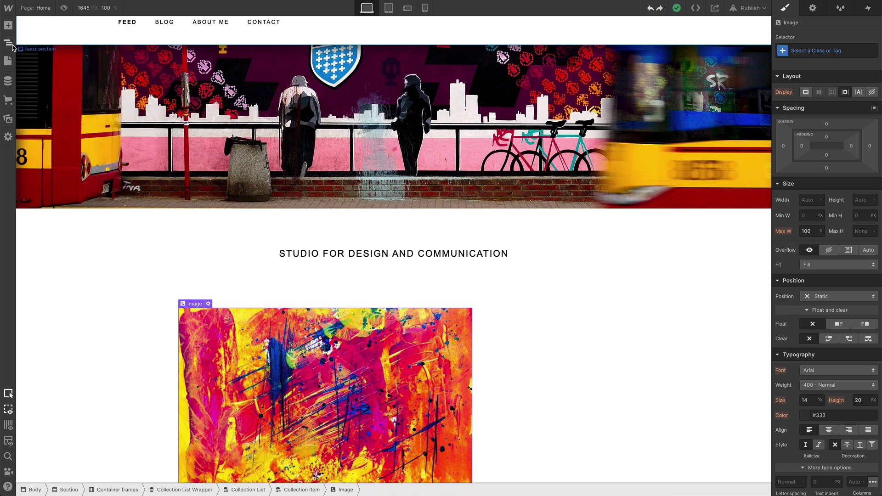
left_click(12, 47)
left_click(13, 47)
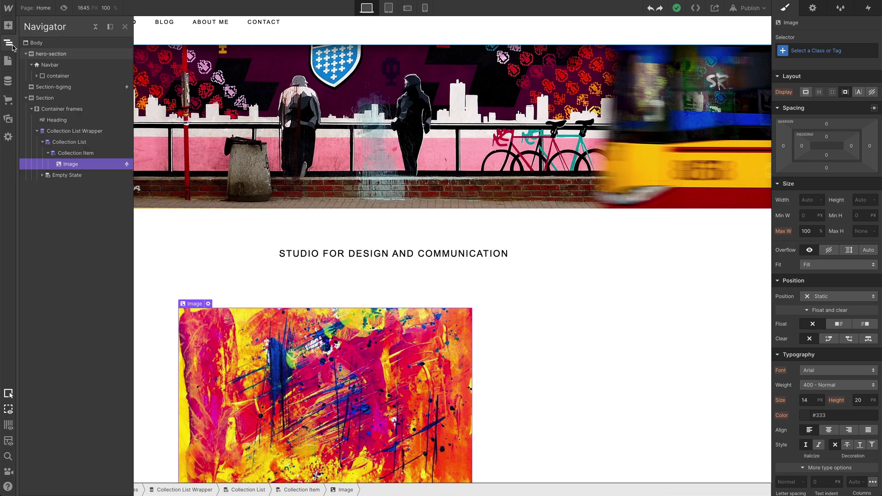
left_click(113, 144)
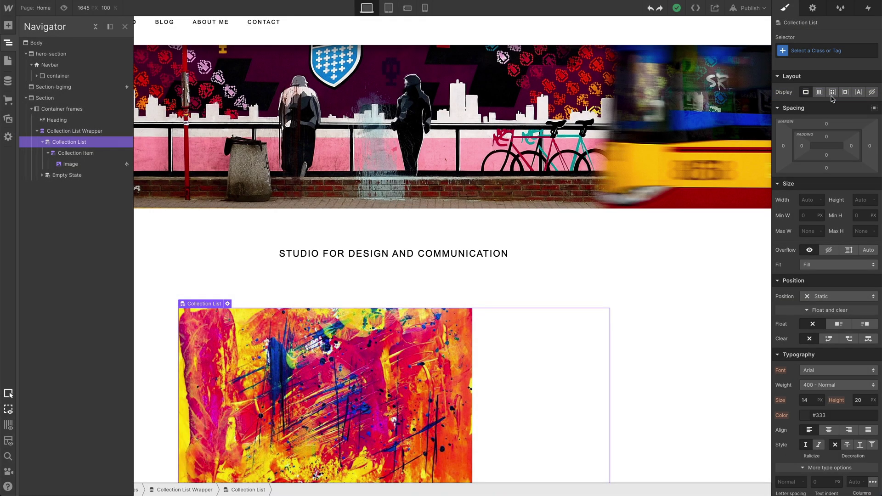
Make the list a four-column 1fr grid with equal-height rows and 61px gaps.
left_click(831, 95)
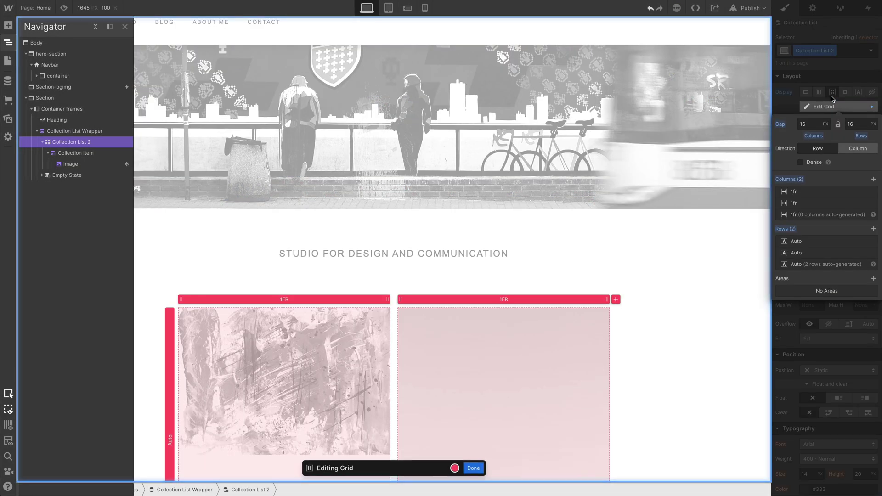
scroll(724, 270, "down", 5)
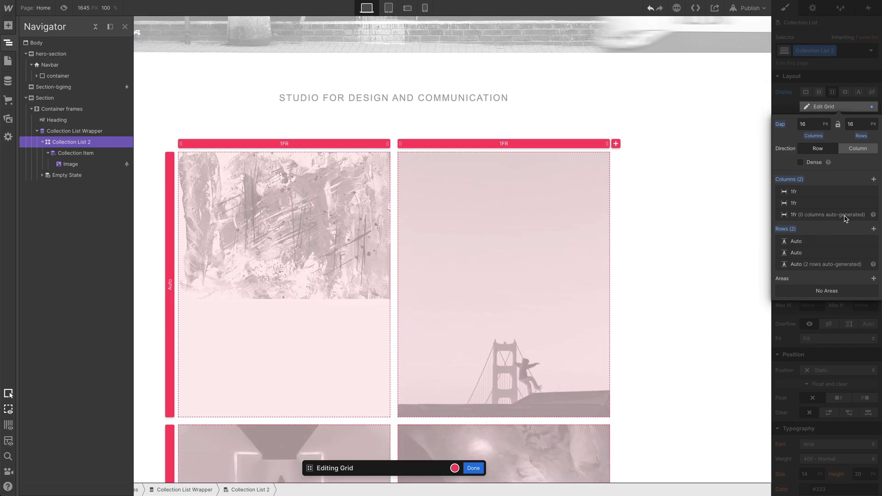
left_click(874, 180)
left_click(874, 179)
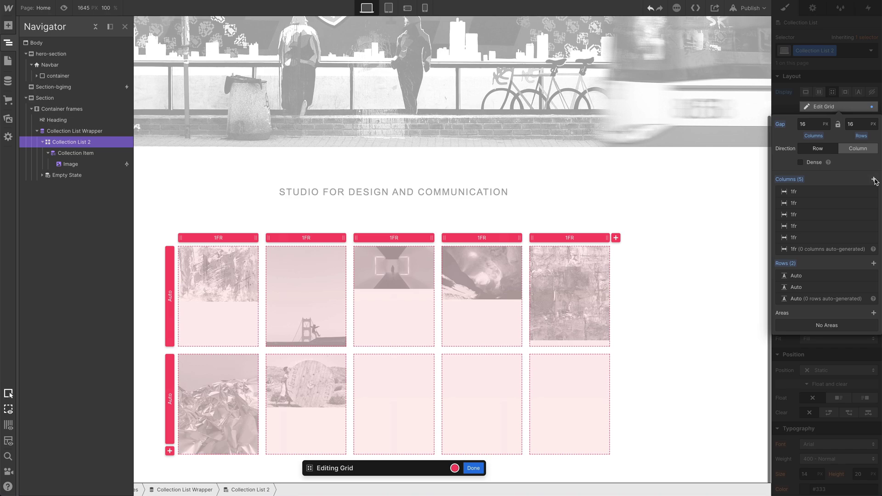
left_click(874, 192)
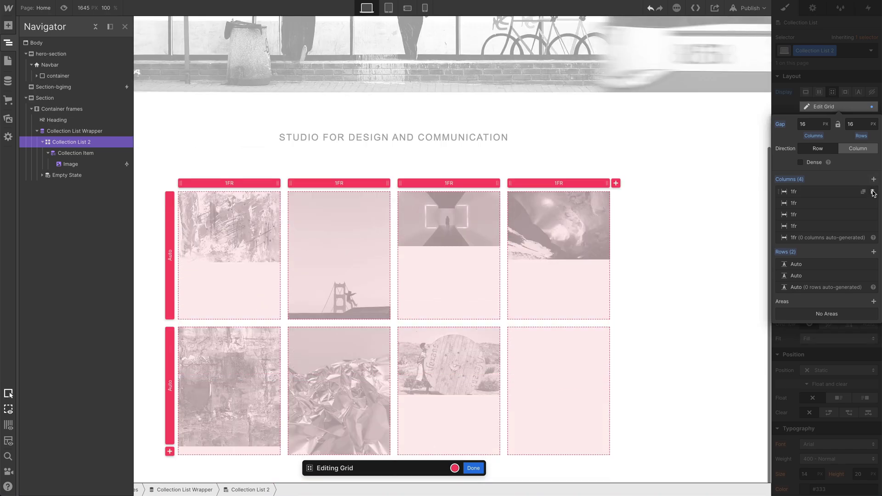
mouse_move(558, 255)
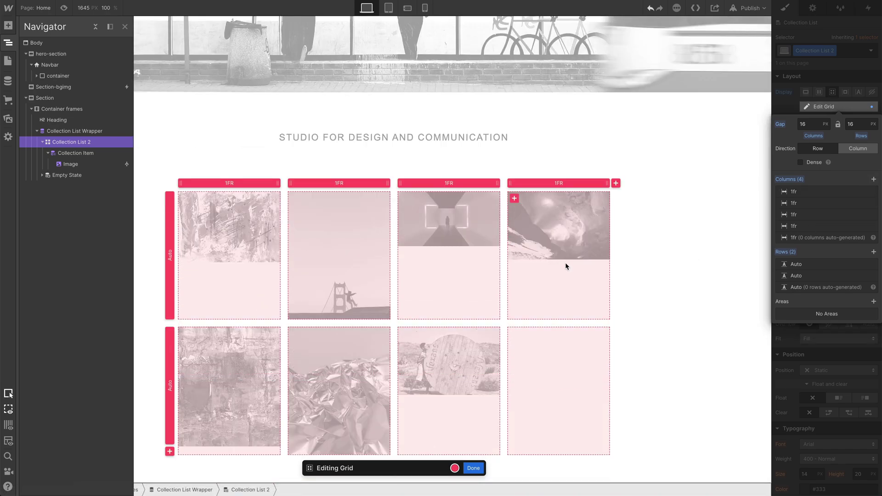
left_click(504, 258)
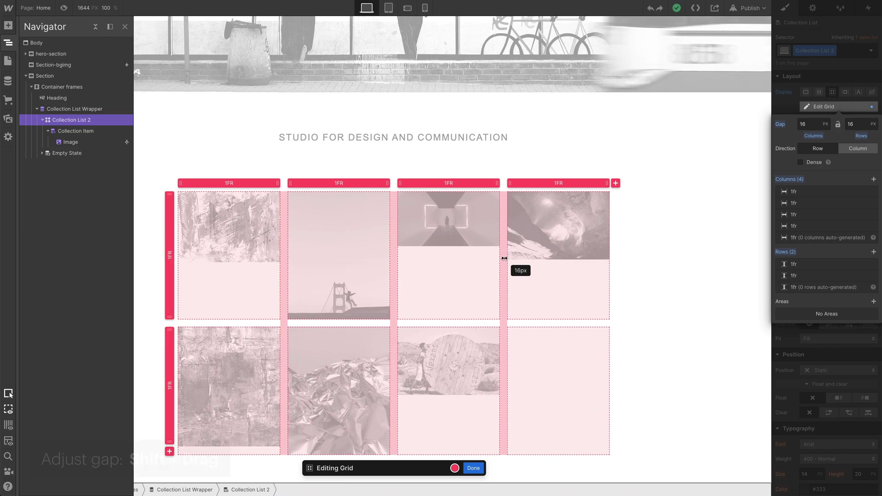
key("shift")
left_click_drag(509, 259, 525, 259)
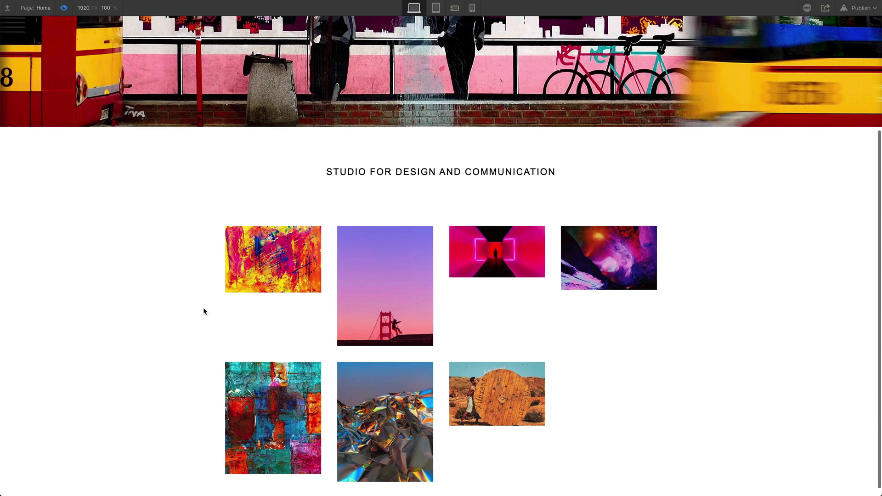
Check the first painting in the preview lightbox, exit preview, and select the item's image.
left_click(256, 267)
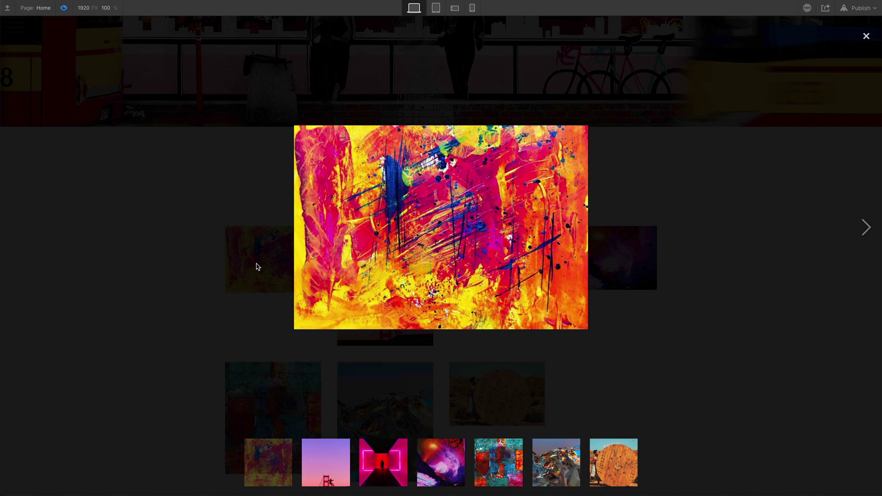
key("shift+p")
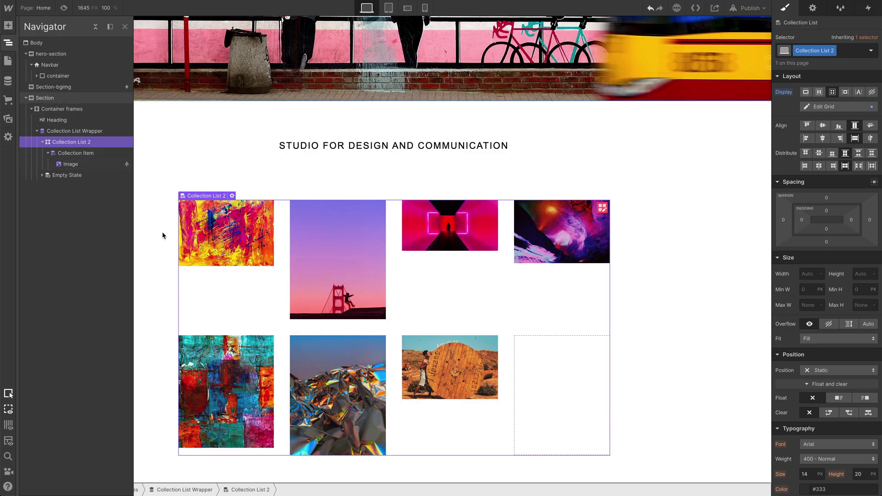
left_click(100, 166)
Replace the item image with a Lightbox in the Collection Item and select its thumbnail.
key("Delete")
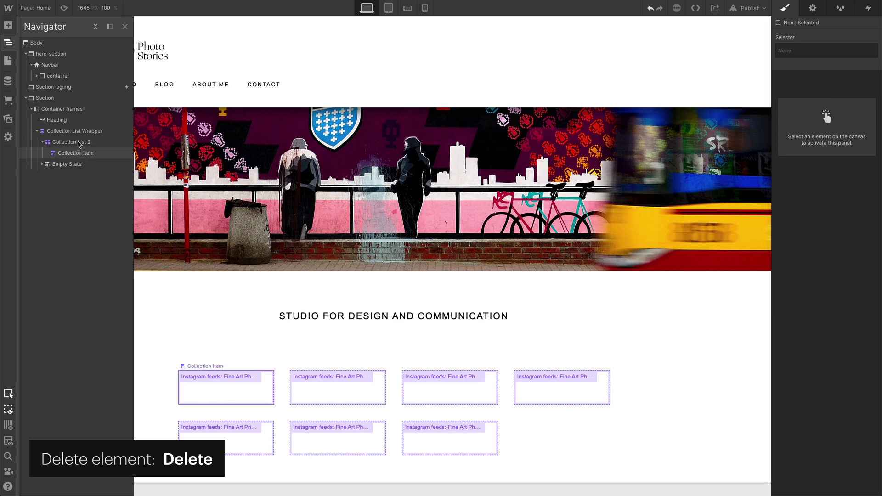
left_click(8, 25)
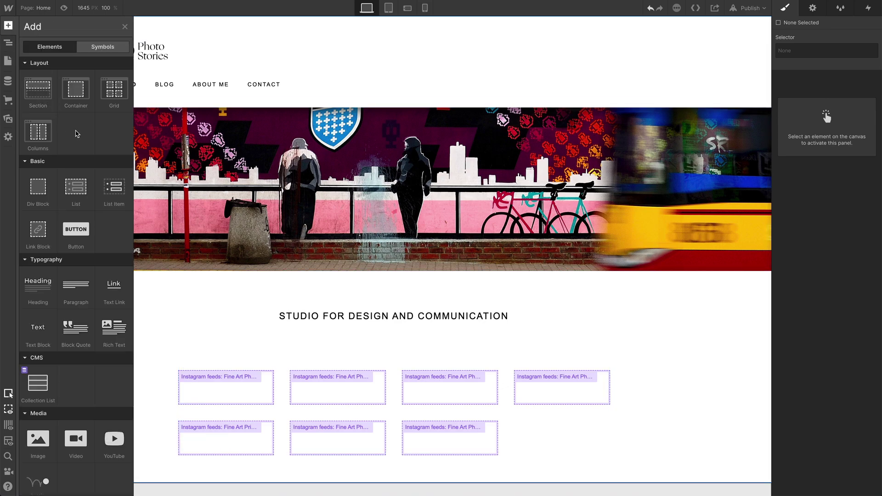
scroll(70, 184, "down", 6)
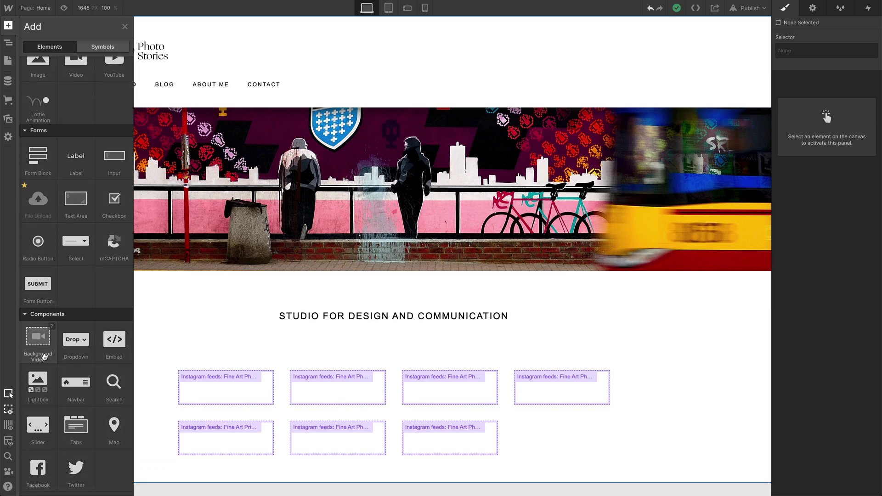
left_click_drag(37, 382, 216, 383)
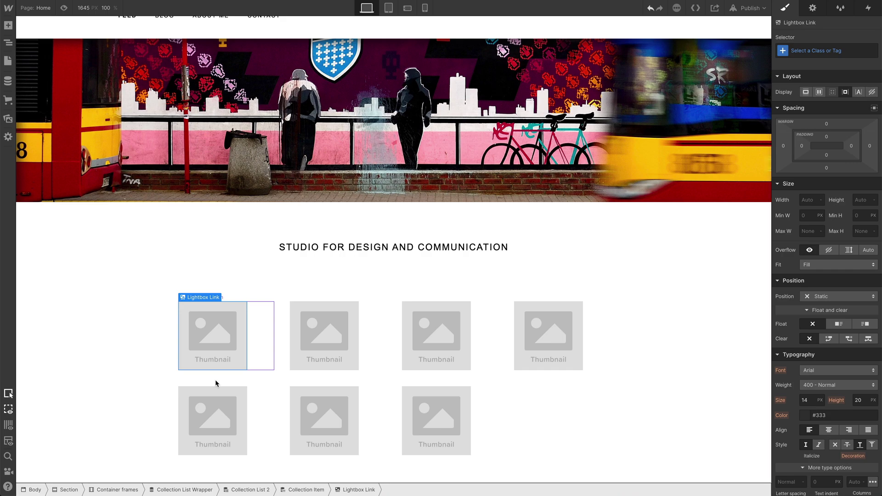
left_click(226, 329)
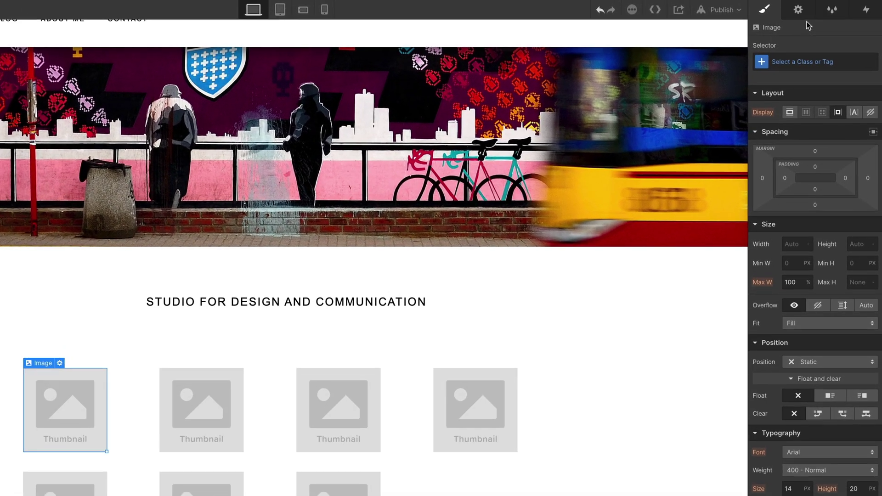
Bind the grid image thumbnail to the Instagram feeds Images field.
left_click(802, 16)
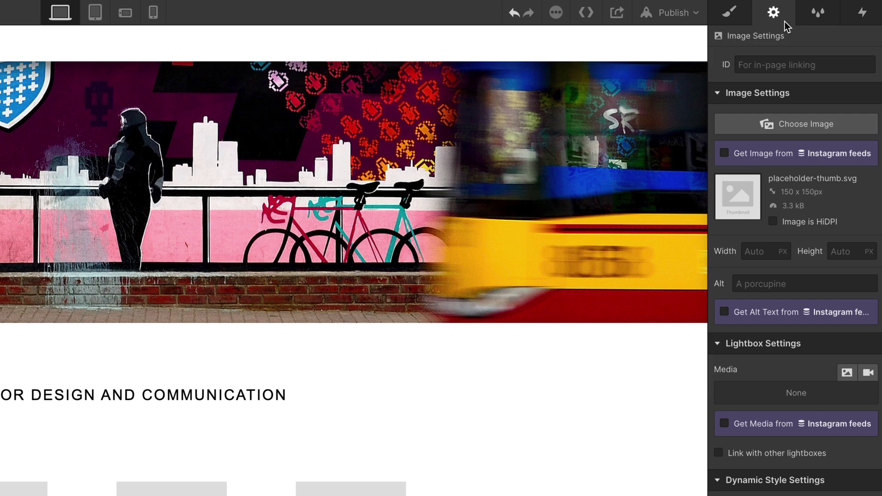
left_click(726, 154)
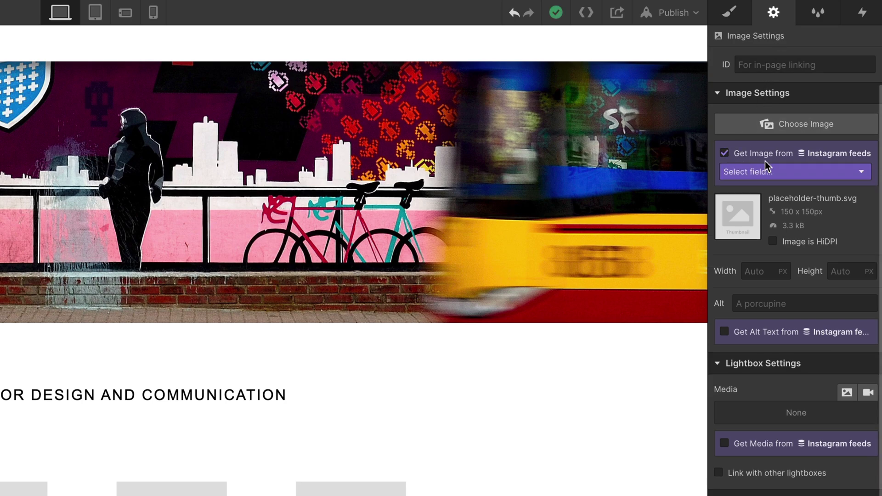
left_click(860, 172)
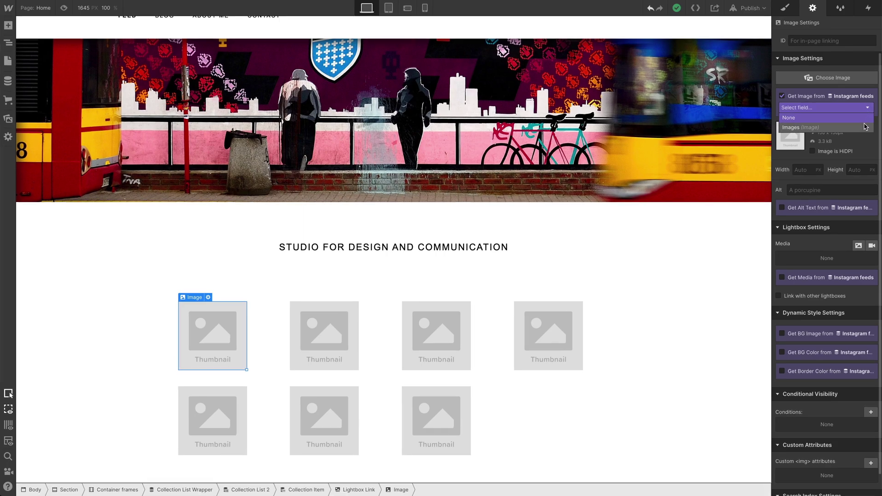
left_click(866, 127)
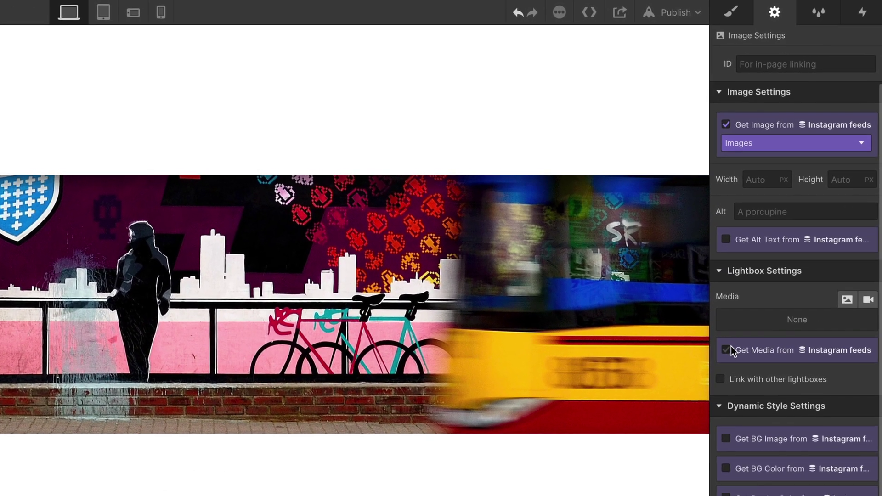
Pull lightbox media from Instagram feeds Images and link lightboxes into the 'Instagram' group.
left_click(728, 352)
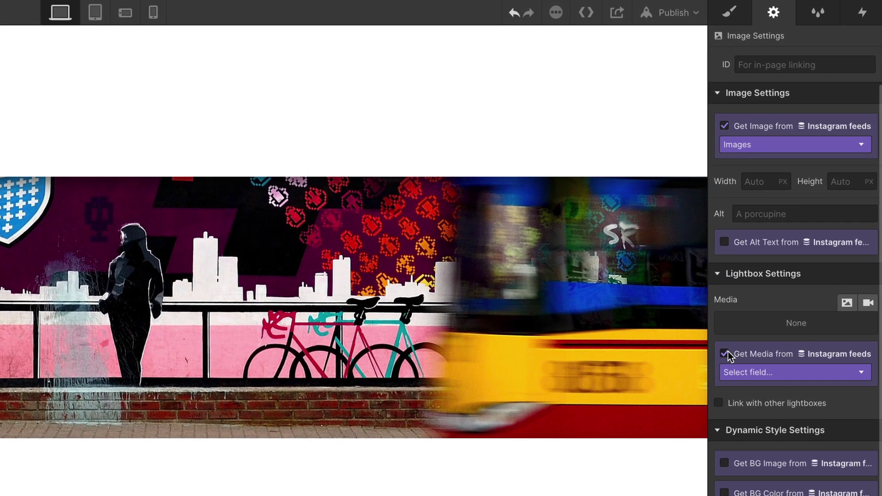
left_click(855, 373)
left_click(859, 400)
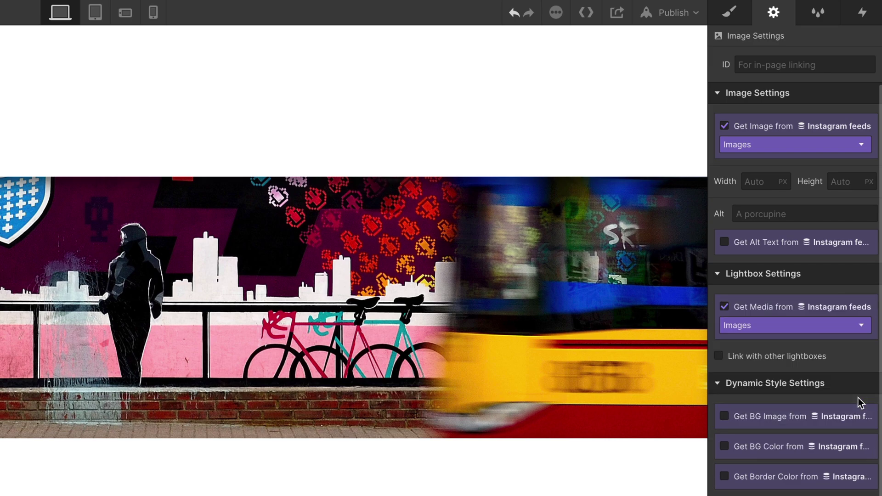
left_click(720, 355)
left_click(783, 380)
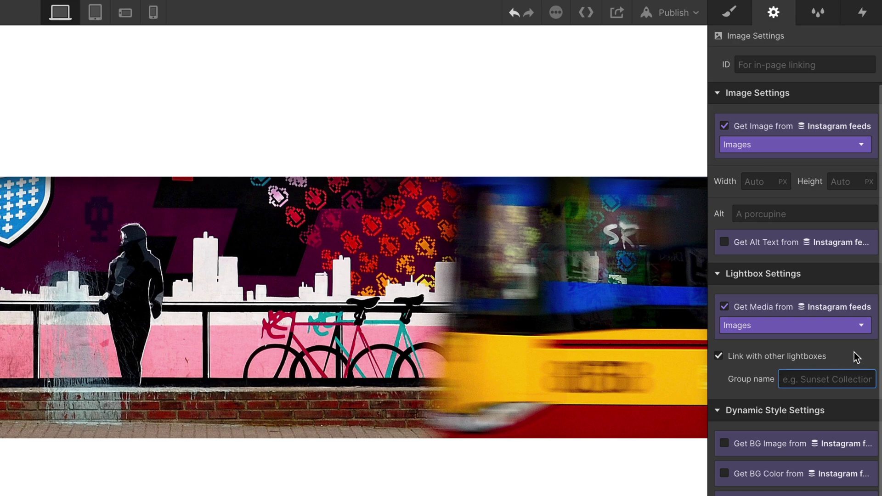
type("Ins")
type("tagram")
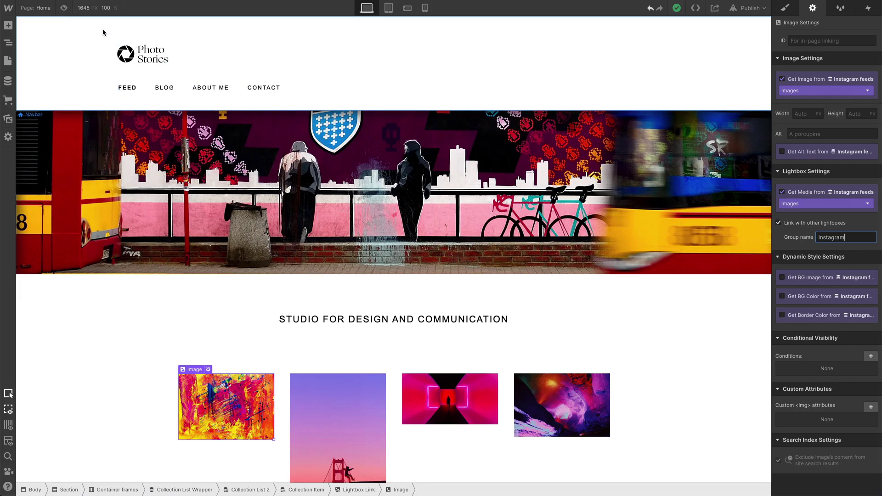
Preview the page and step through the bridge, pink corridor and cave photos in the gallery.
left_click(65, 8)
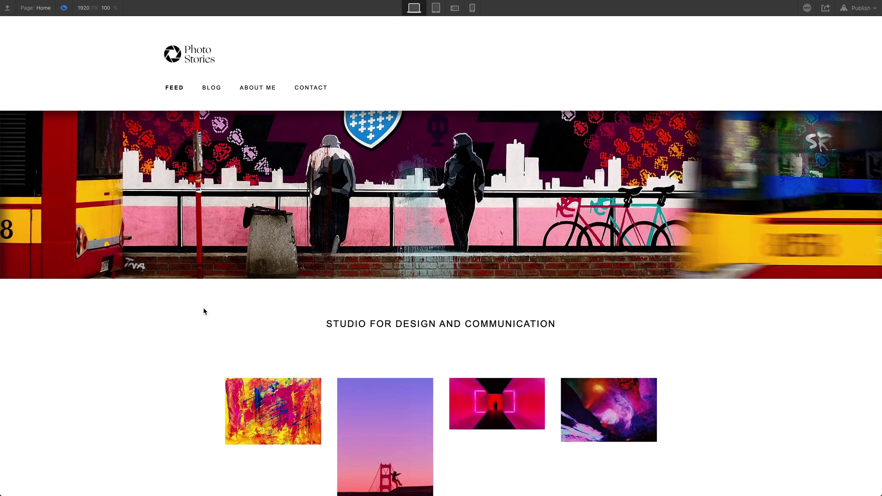
scroll(203, 312, "down", 3)
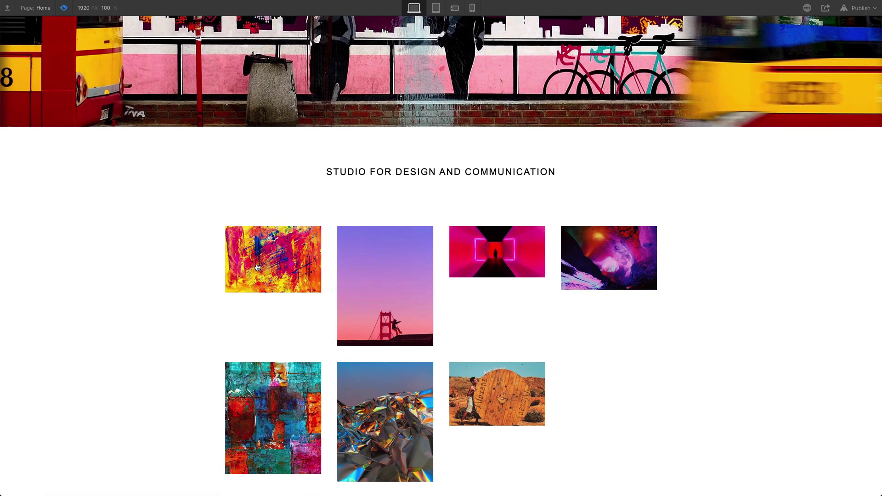
left_click(257, 266)
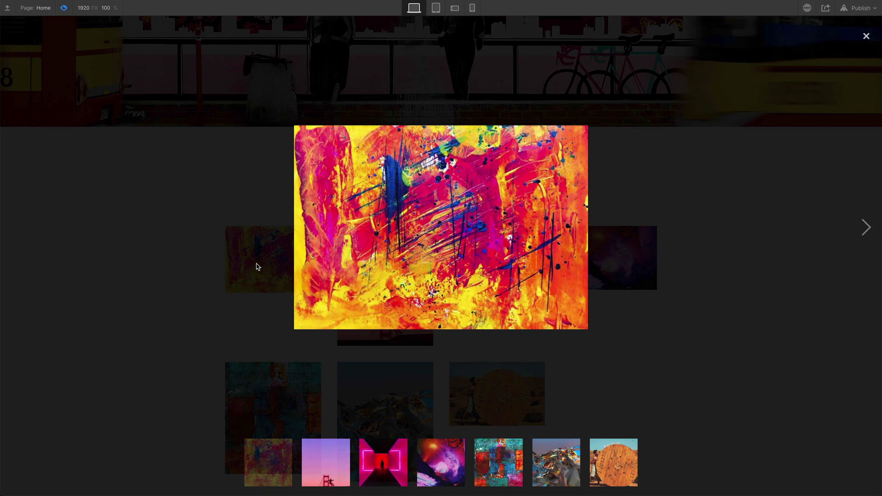
left_click(326, 450)
left_click(377, 461)
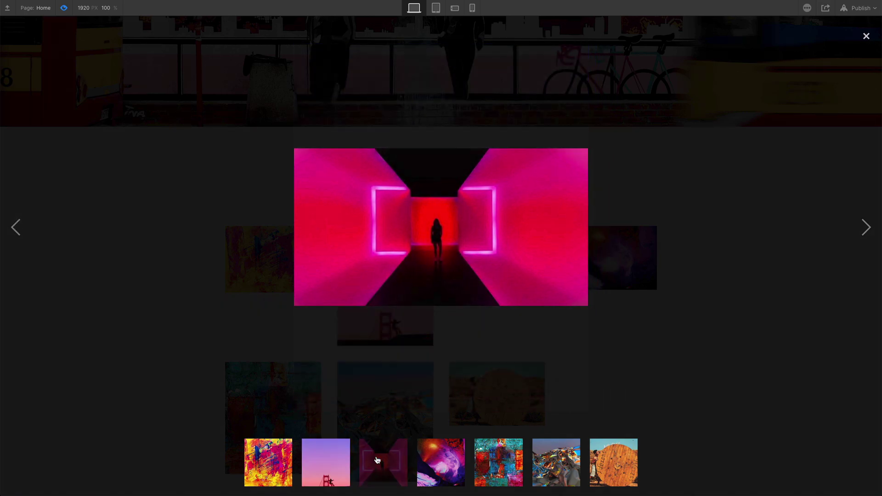
left_click(441, 463)
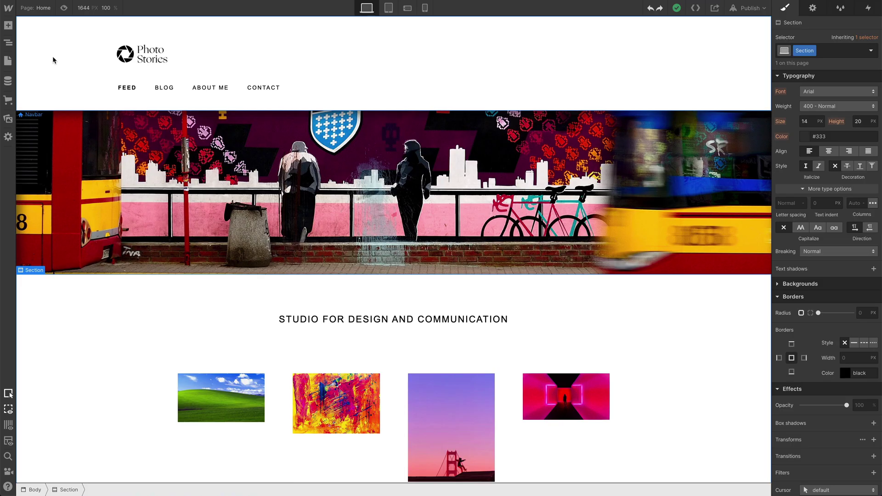
Add a div block with class Frame inside the lightbox link to hold the collection image.
left_click(9, 26)
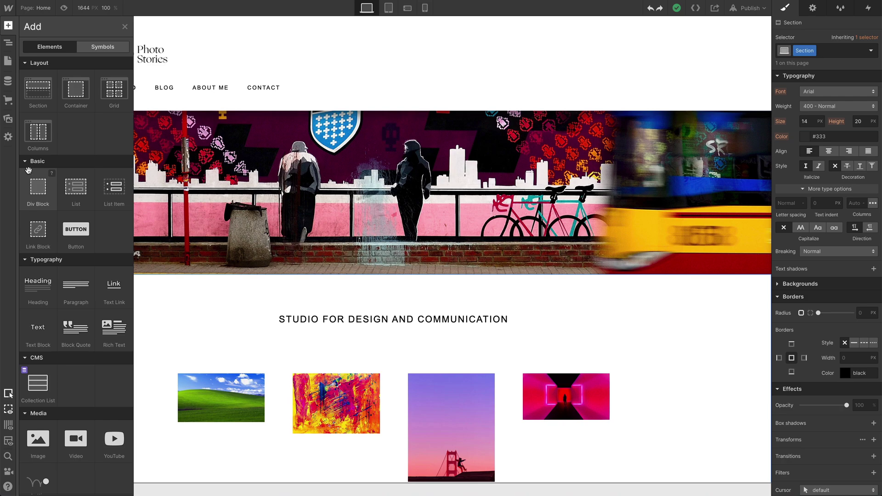
mouse_move(37, 188)
left_mouse_down()
mouse_move(10, 52)
mouse_move(81, 217)
left_mouse_up()
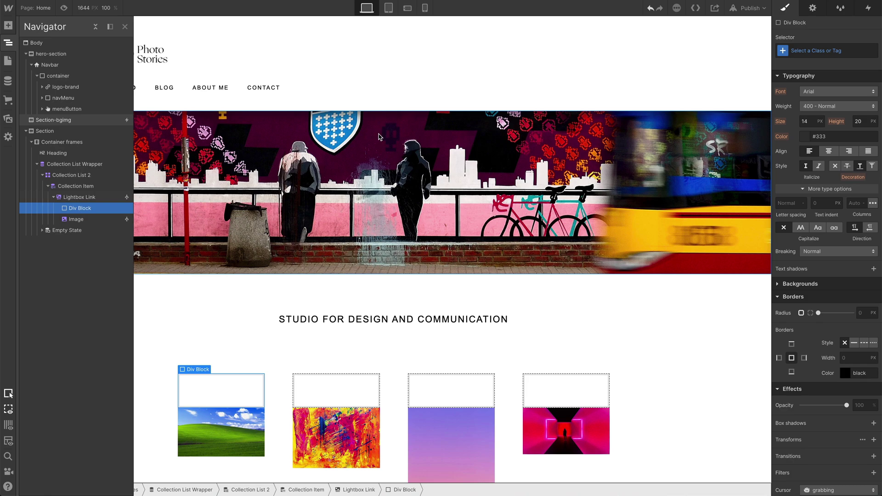
left_click(811, 48)
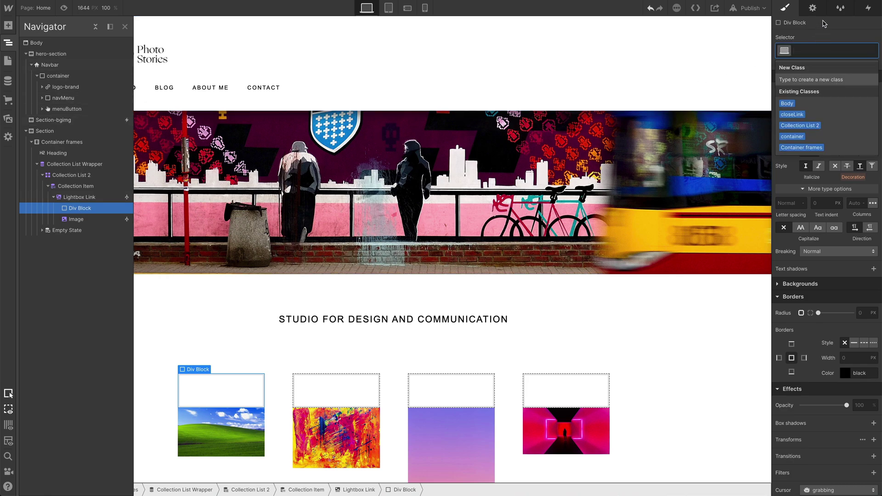
type("Frame")
key("Return")
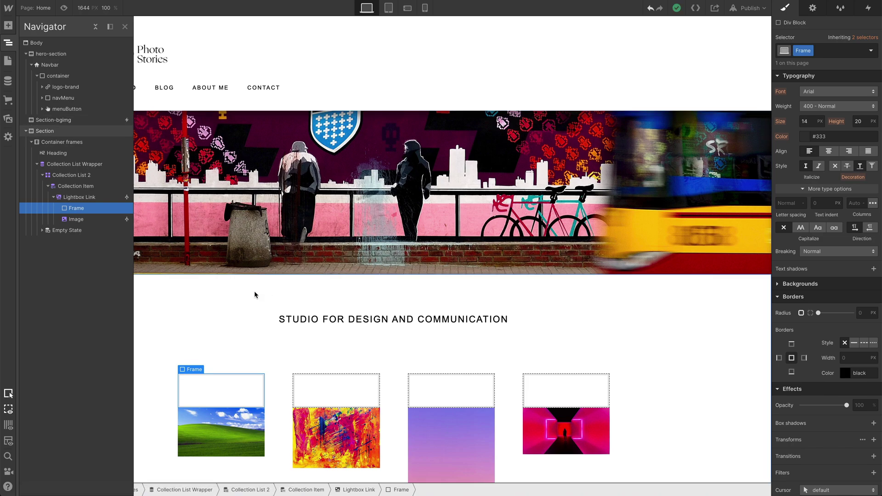
scroll(254, 296, "down", 3)
scroll(254, 295, "down", 3)
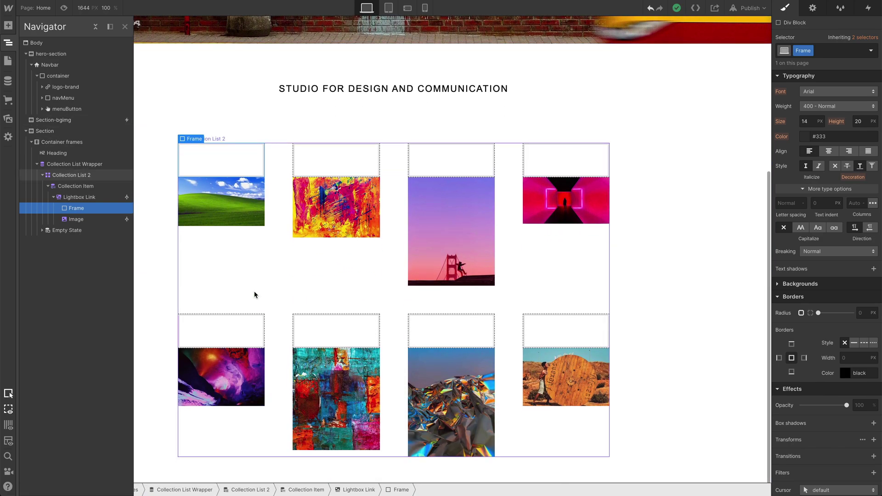
left_click(92, 219)
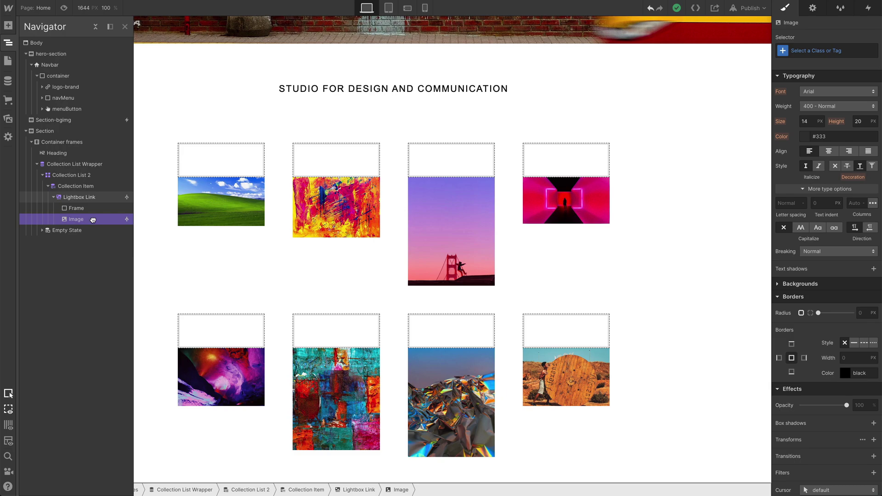
left_click_drag(93, 219, 88, 214)
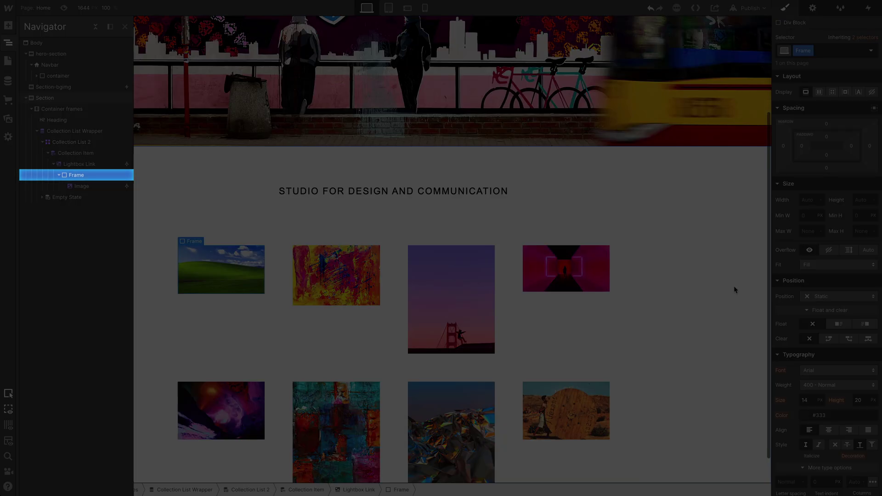
scroll(820, 285, "down", 1)
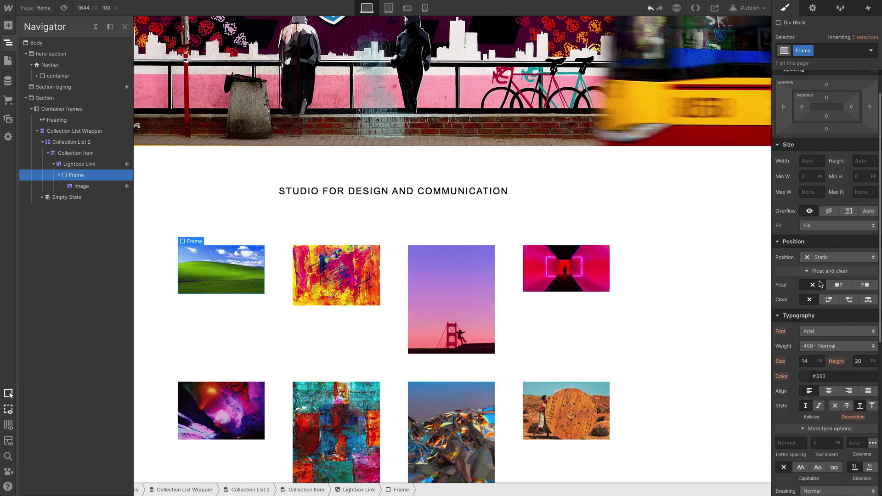
scroll(819, 284, "down", 3)
scroll(820, 285, "down", 2)
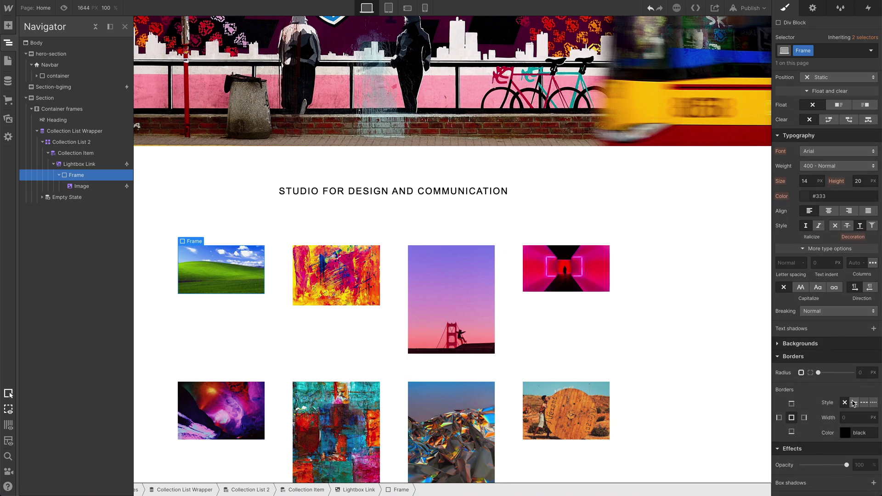
Set the Frame border to solid, 10px wide, in black.
left_click(854, 404)
left_click(853, 417)
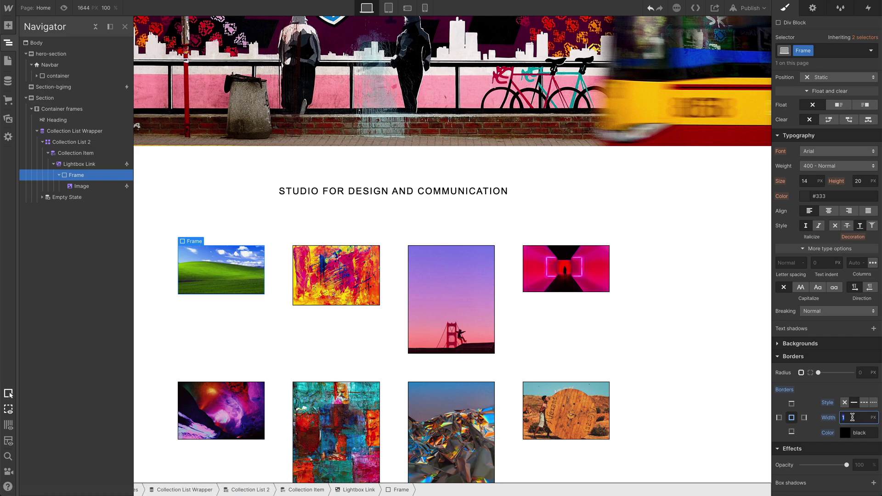
key("Up")
key("Up")
key("Up")
key("Up")
key("Up")
key("Up")
key("Up")
key("Up")
key("Up")
key("Up")
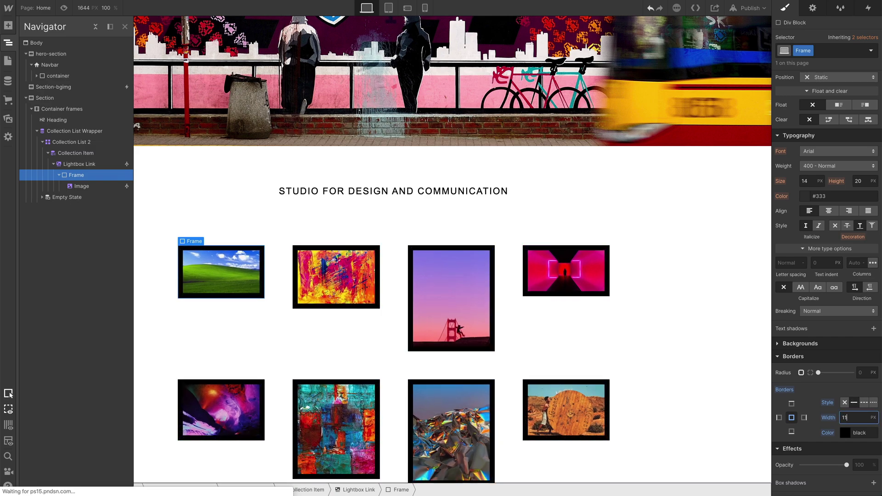
key("Down")
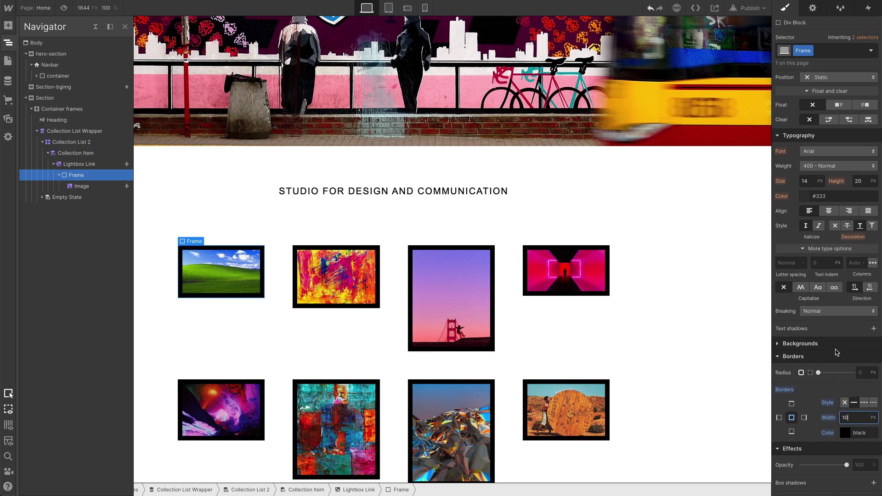
scroll(836, 345, "up", 4)
scroll(830, 290, "up", 1)
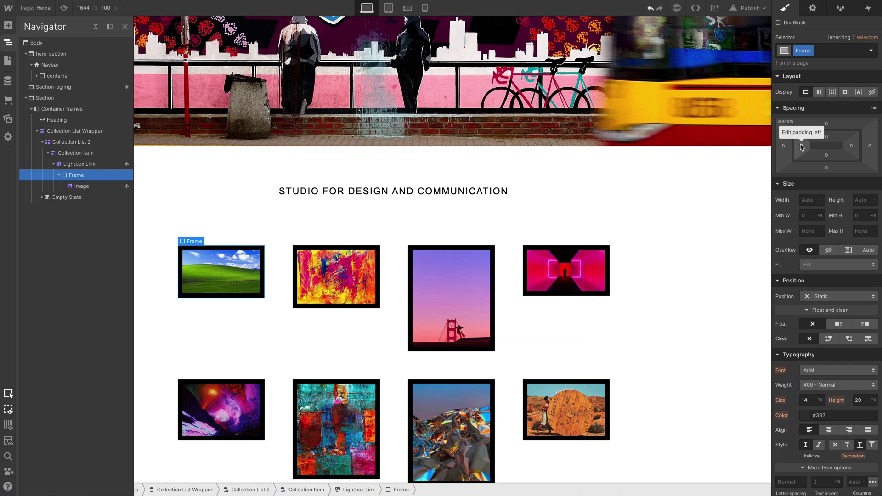
Give the Frame about 35px of padding on all sides.
mouse_move(801, 146)
left_mouse_down()
mouse_move(861, 173)
mouse_move(854, 170)
left_mouse_up()
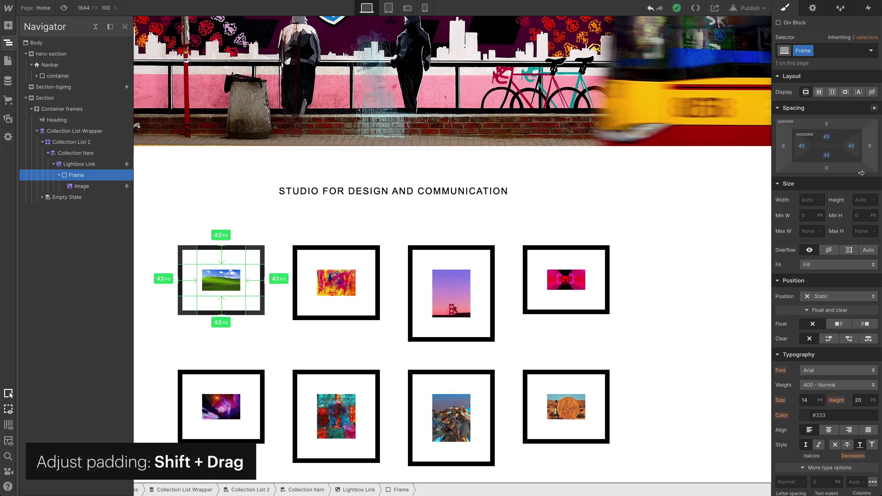
mouse_move(854, 170)
left_mouse_down()
mouse_move(839, 156)
mouse_move(861, 173)
mouse_move(851, 167)
left_mouse_up()
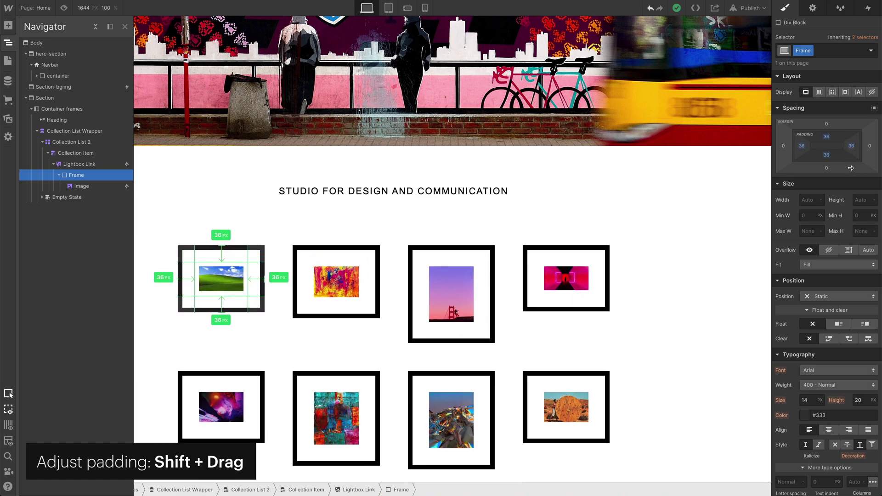
left_click_drag(851, 167, 848, 168)
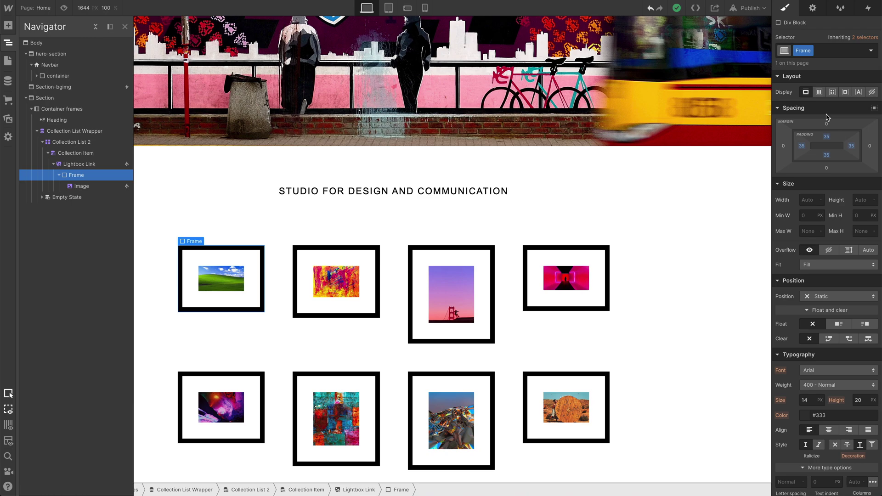
Make the Frame a flex container with the image centered vertically and horizontally.
left_click(819, 92)
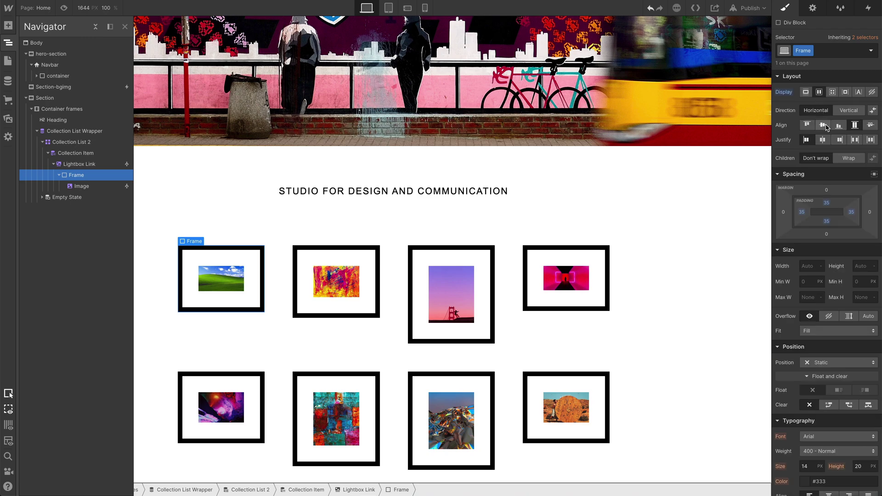
left_click(825, 127)
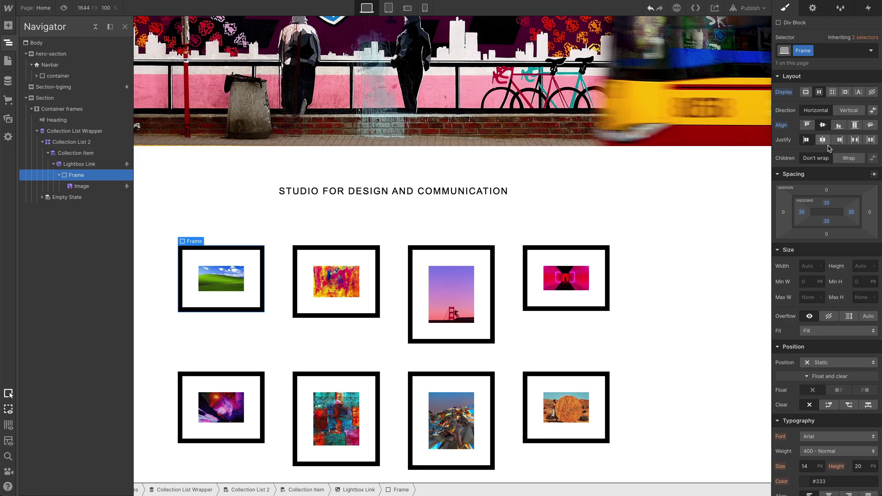
left_click(823, 140)
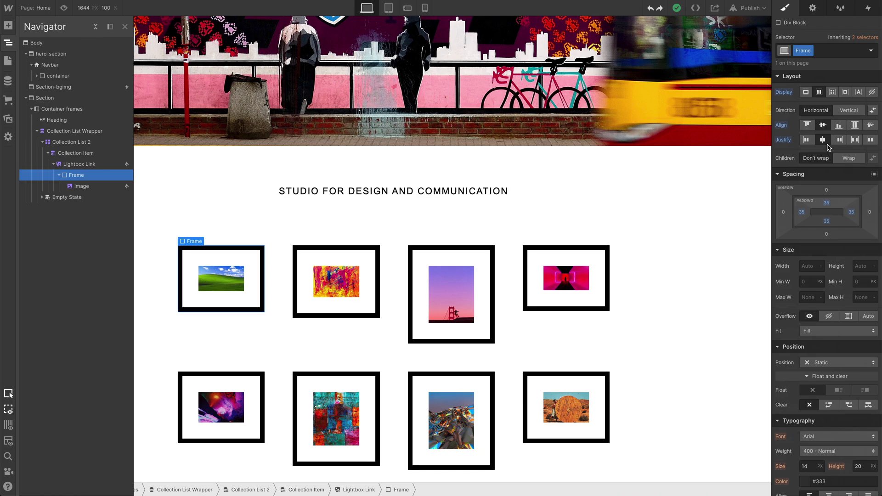
scroll(828, 148, "down", 5)
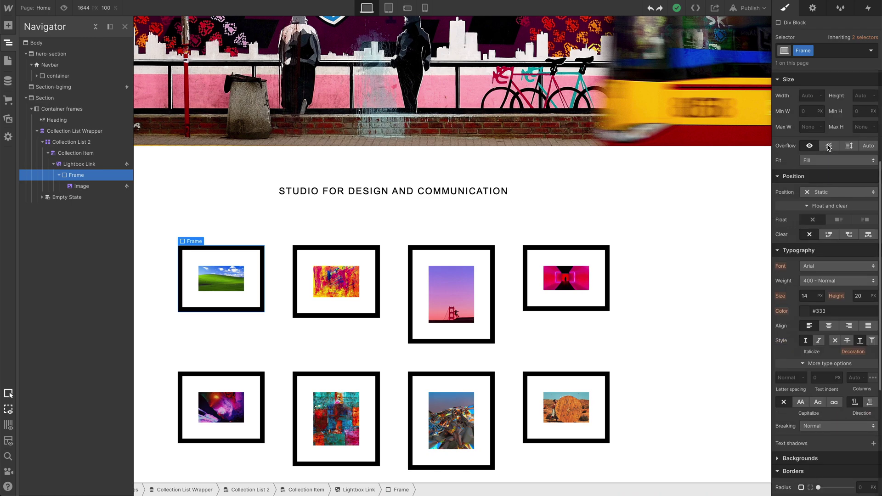
scroll(827, 148, "down", 5)
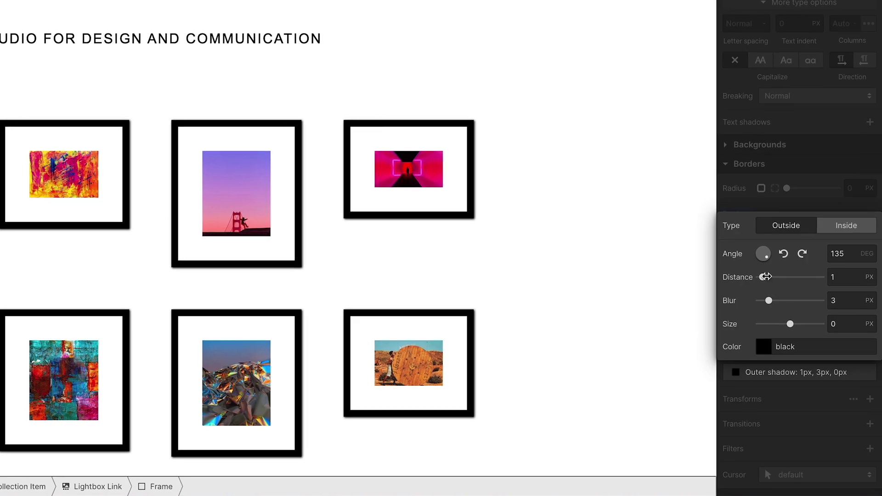
Set the box shadow to about 21px distance, 50px blur and -9px size.
left_click_drag(766, 276, 821, 277)
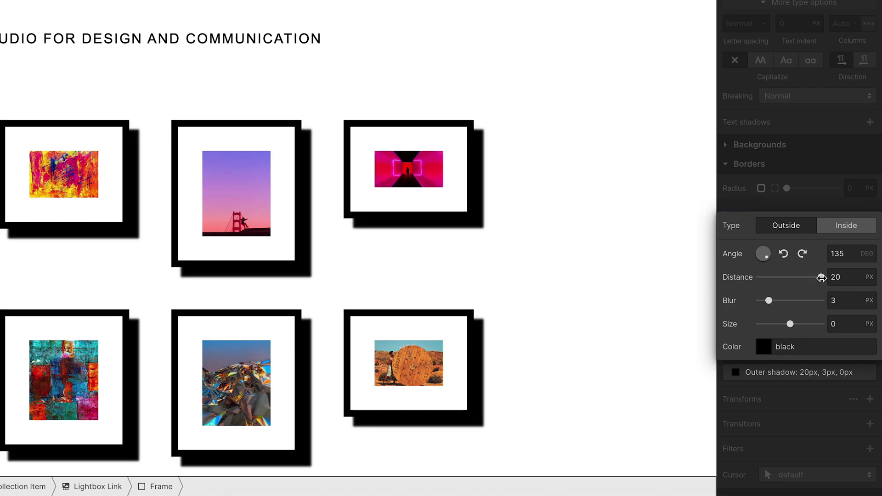
double_click(834, 301)
type("5")
key("Return")
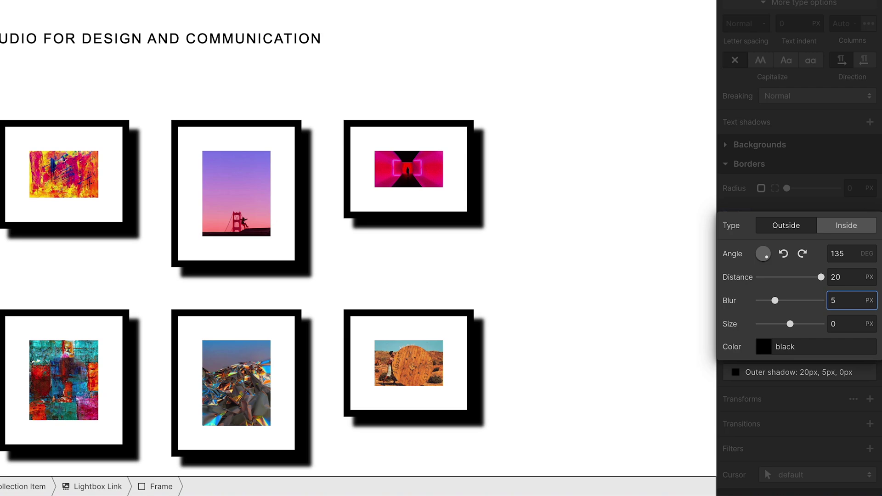
left_click_drag(775, 301, 821, 300)
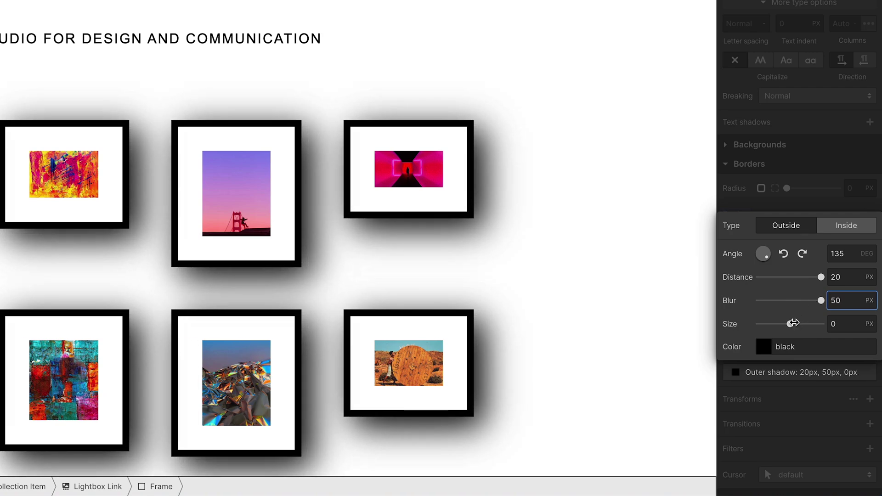
left_click_drag(793, 323, 777, 325)
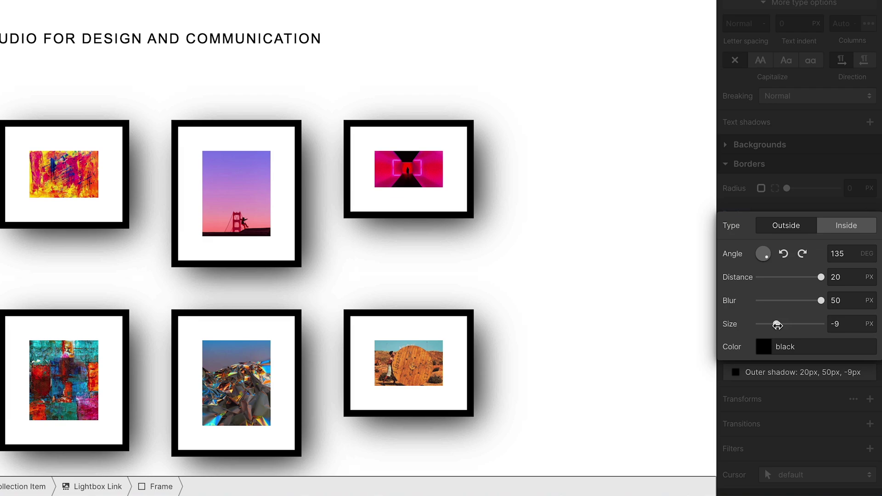
Lower the shadow's black alpha to 41 and adjust its angle.
left_click(769, 346)
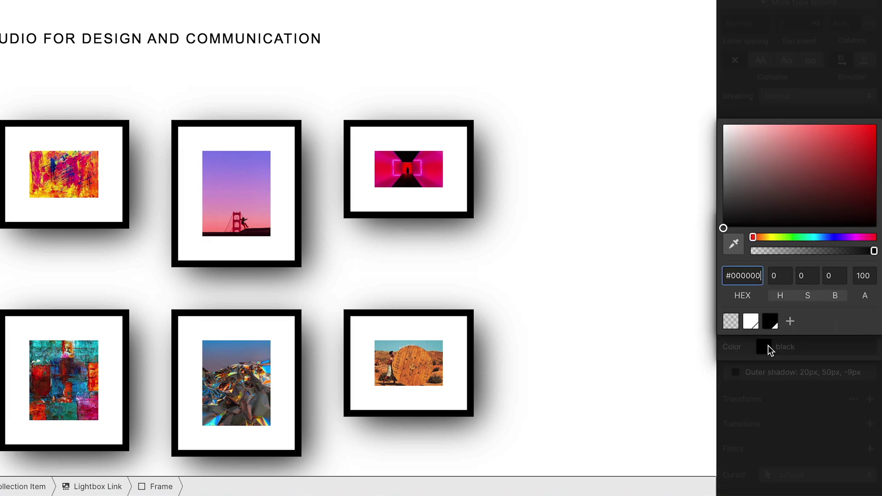
left_click(823, 252)
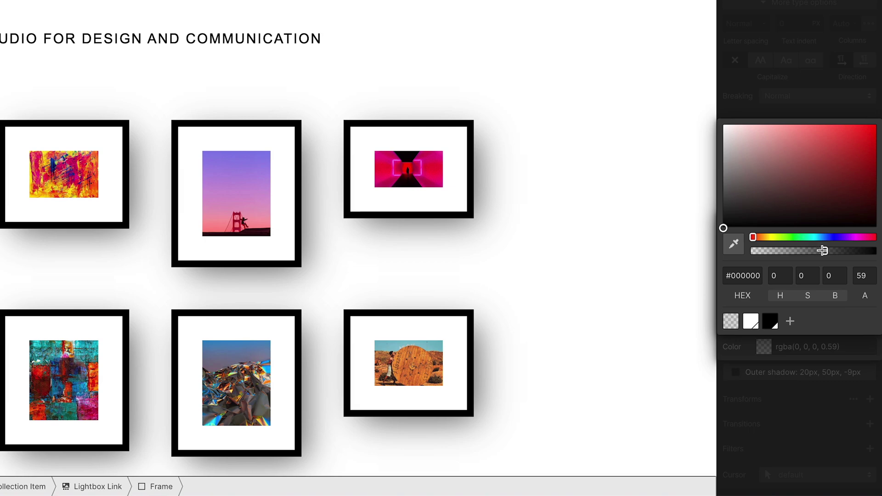
mouse_move(823, 251)
left_mouse_down()
mouse_move(790, 251)
mouse_move(801, 251)
left_mouse_up()
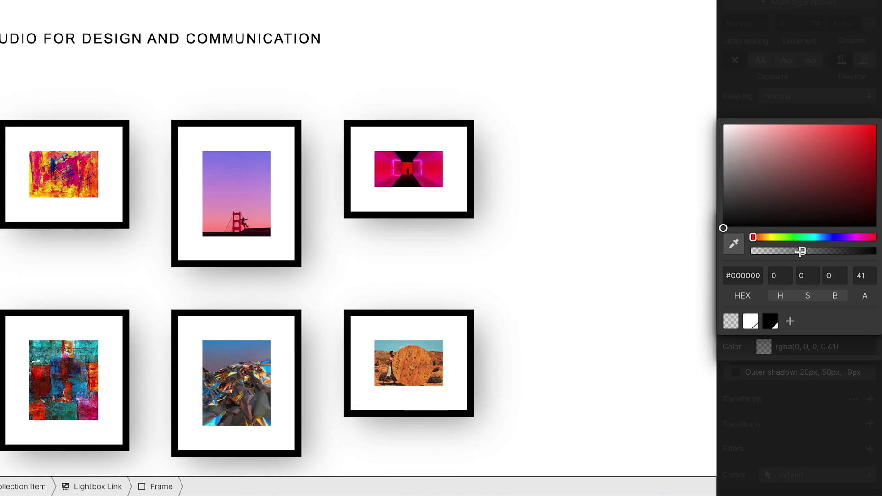
left_click(802, 355)
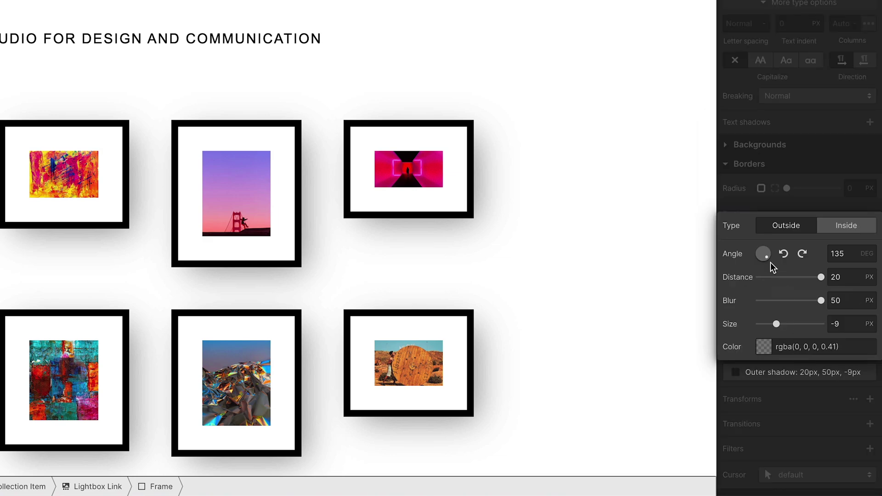
left_click_drag(767, 255, 764, 259)
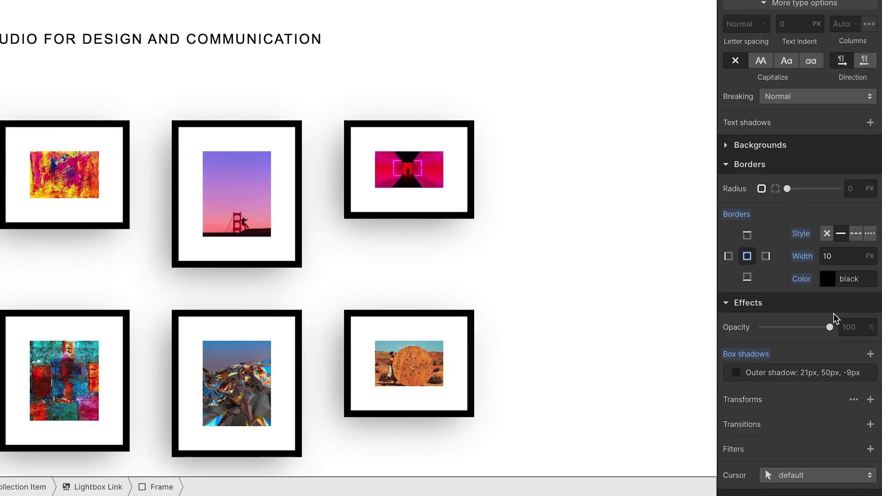
Add a second box shadow: 13px distance, 19px blur, -13px size, 180° angle.
left_click(871, 354)
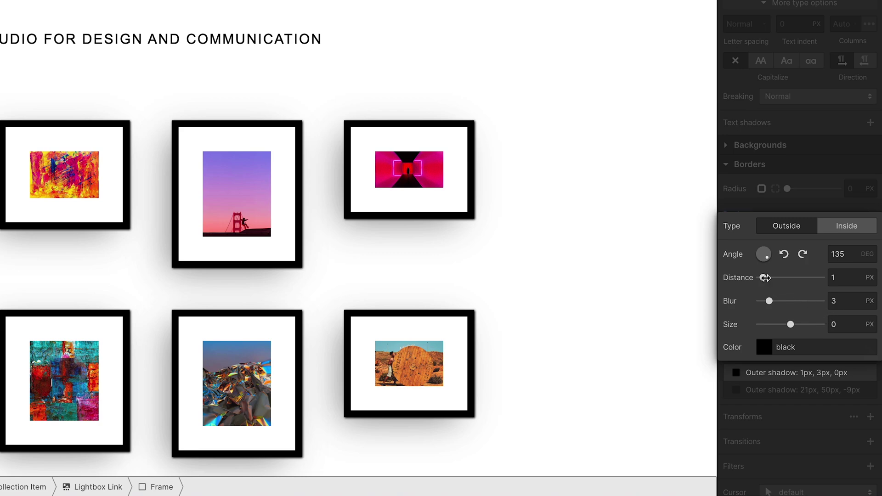
left_click_drag(764, 277, 801, 279)
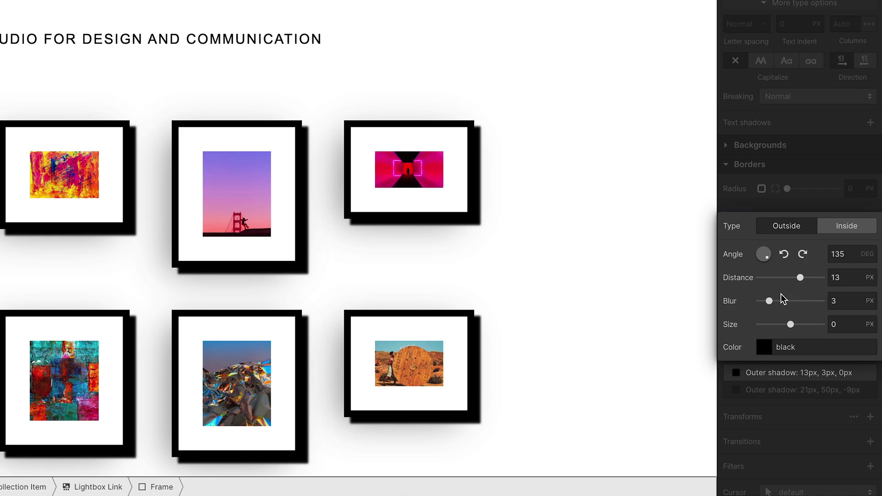
left_click_drag(770, 301, 817, 300)
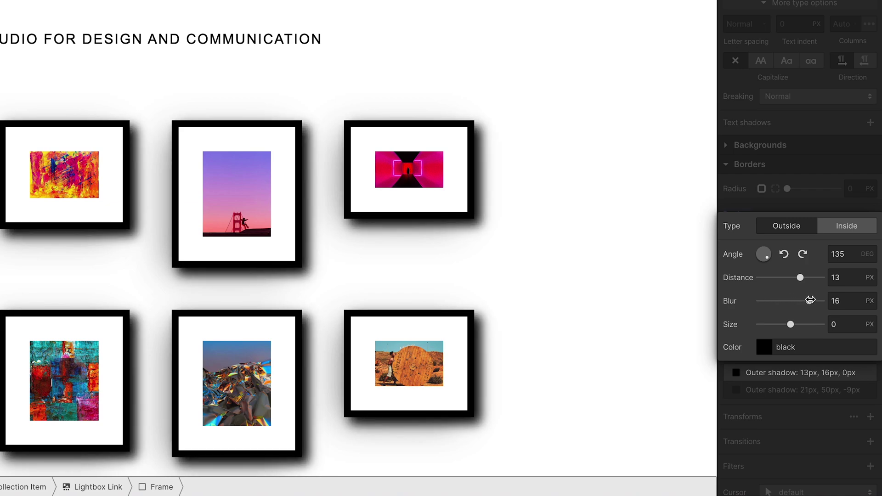
left_click_drag(817, 301, 770, 324)
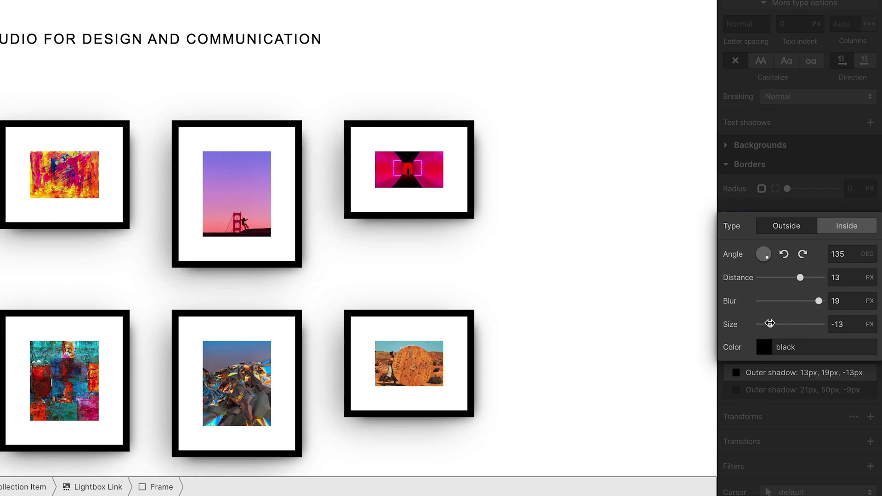
left_click(765, 258)
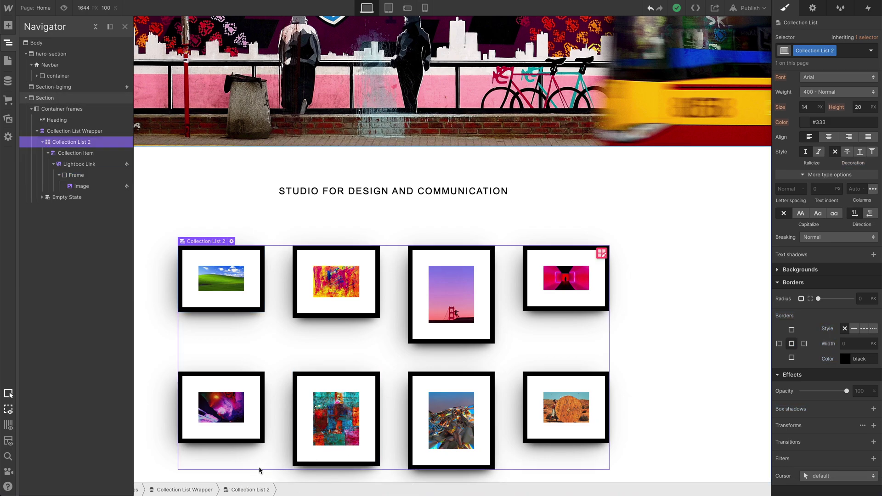
Set both grid rows and the auto-generated rows of Collection List 2 to 1fr.
left_click(600, 253)
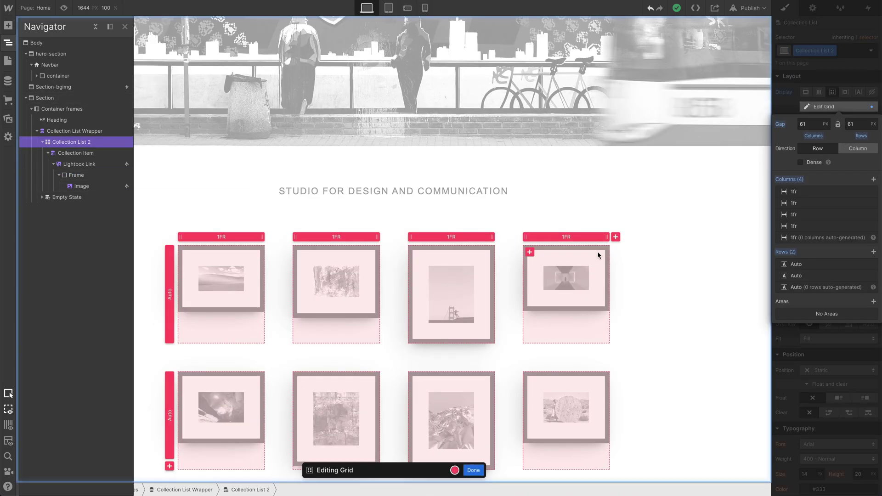
left_click(798, 265)
type("1fr")
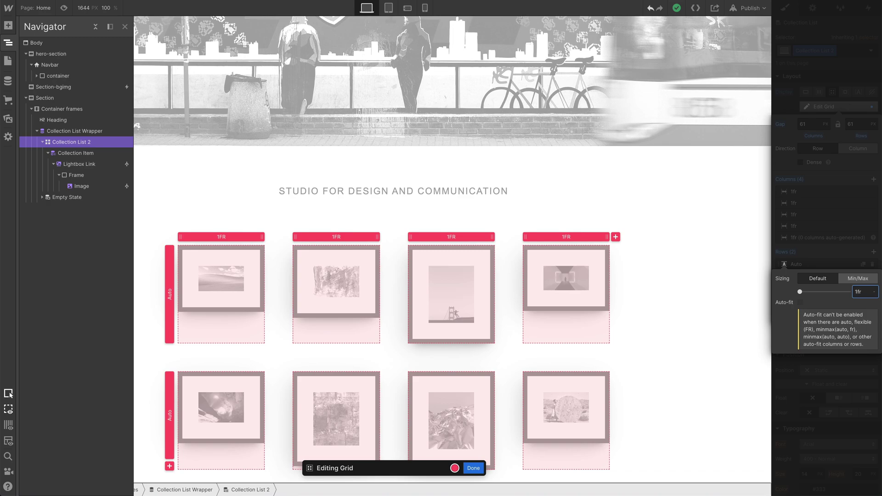
key("Return")
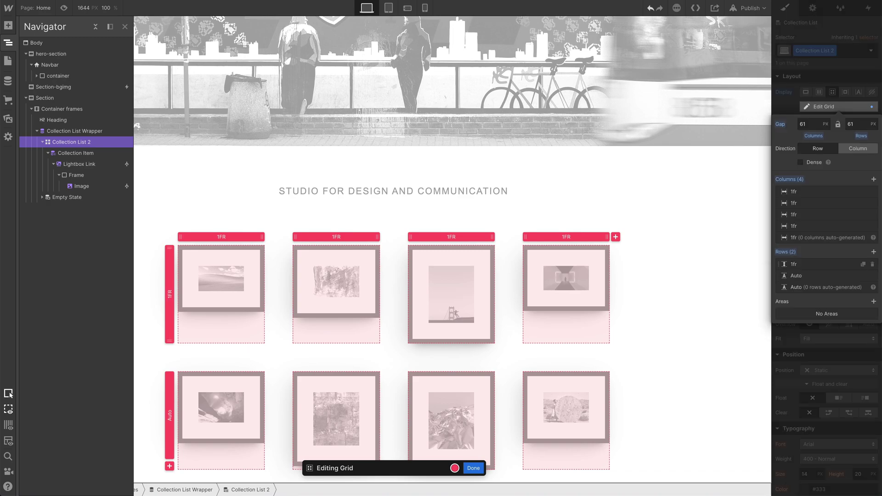
left_click(806, 276)
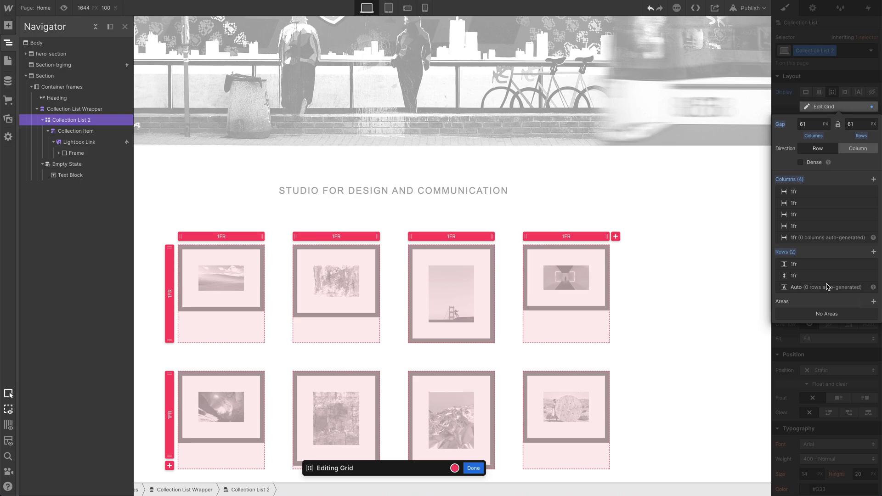
left_click(829, 288)
key("Return")
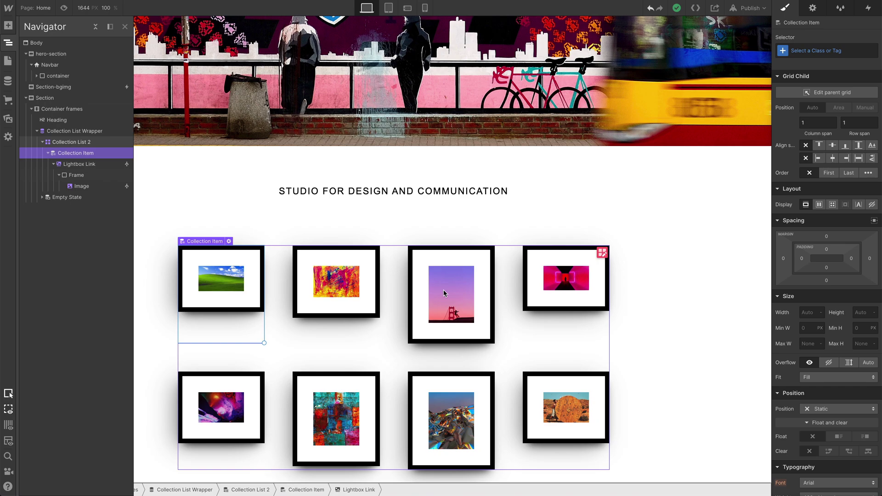
Set the heights of Collection Item, Lightbox Link and Frame to 100%.
left_click(861, 312)
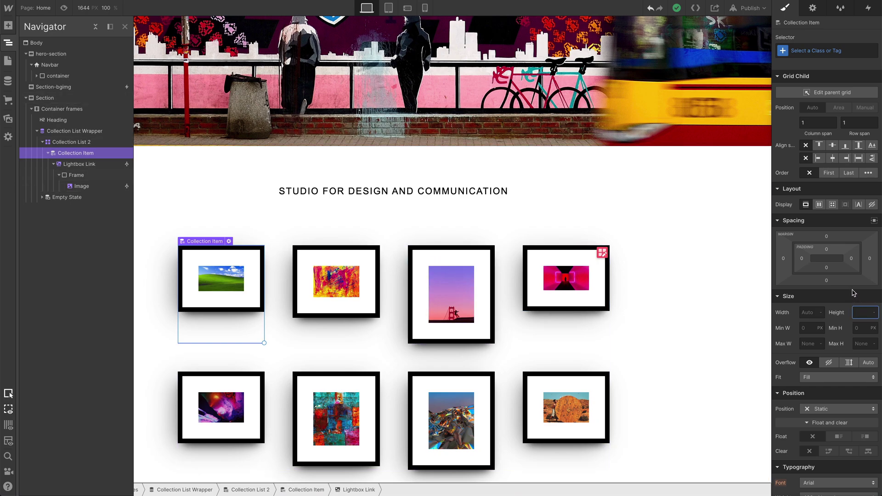
type("100%")
key("Return")
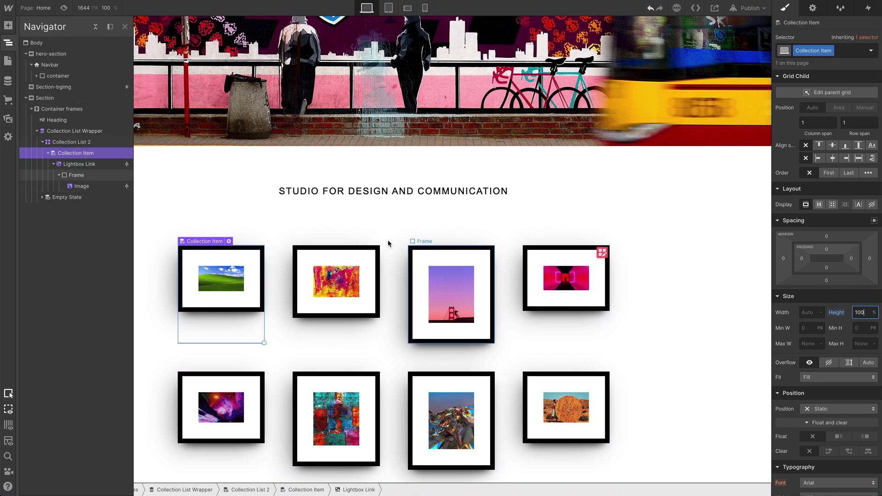
left_click(99, 166)
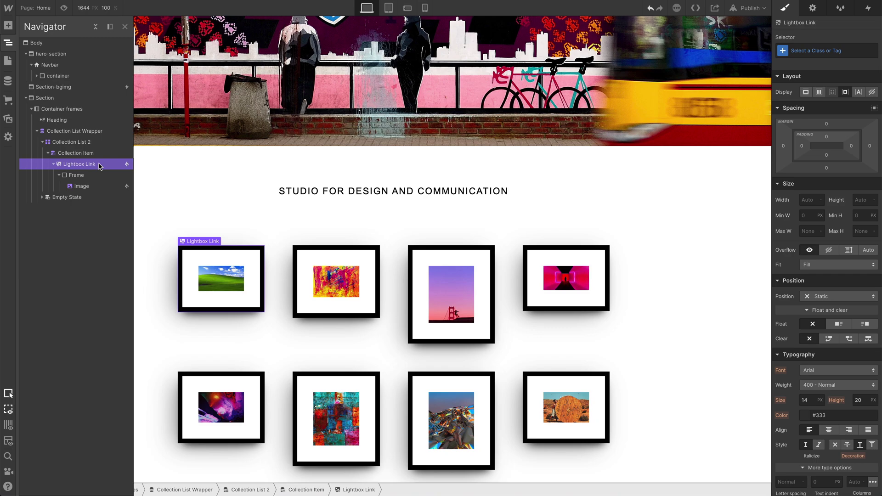
left_click(856, 199)
type("%")
key("Return")
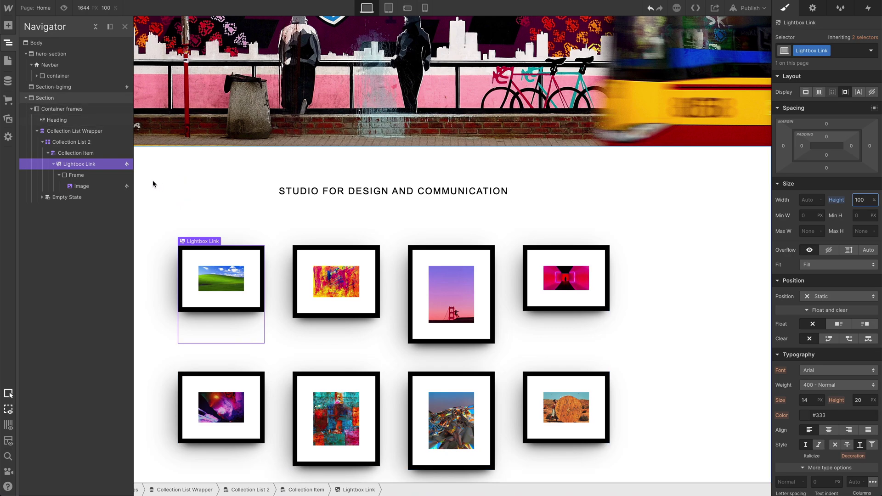
left_click(116, 176)
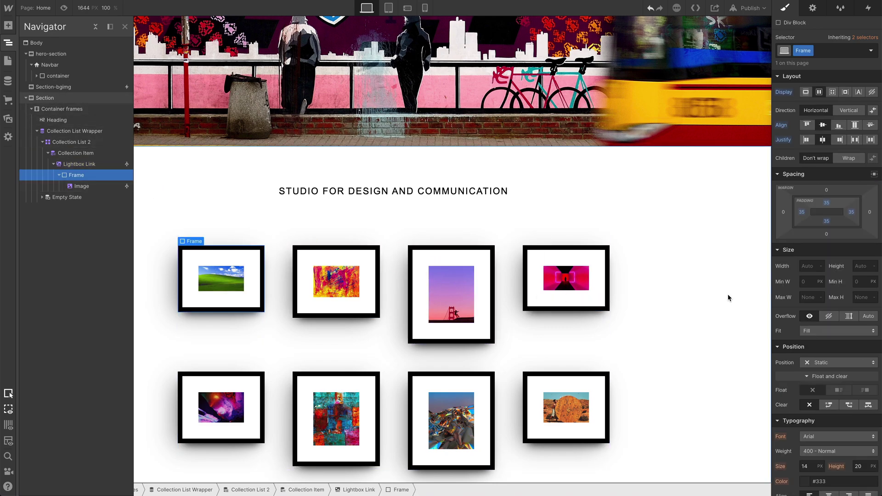
left_click(866, 267)
type("200")
key("Return")
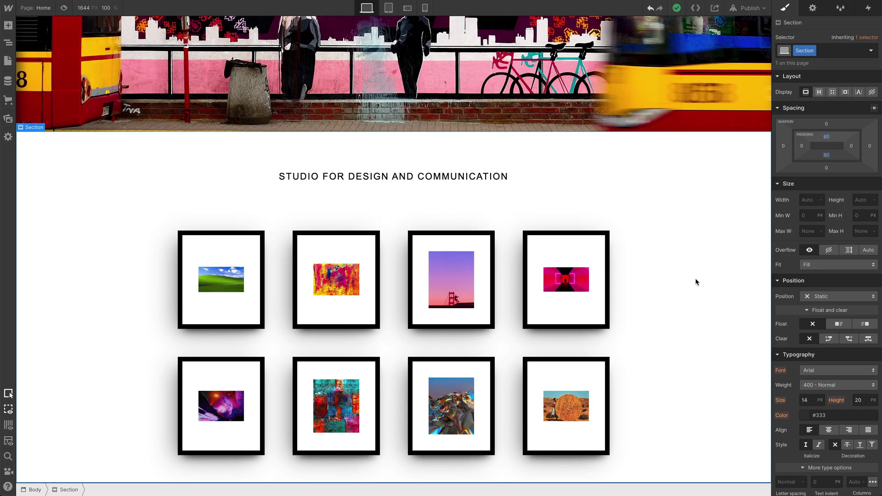
At the Tablet breakpoint, reduce Collection List 2 to three columns with 40px gaps.
left_click(389, 8)
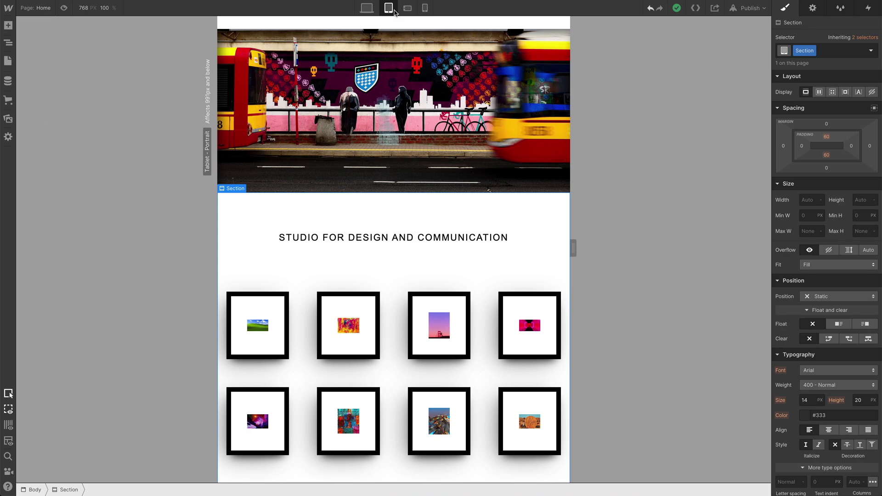
left_click(490, 291)
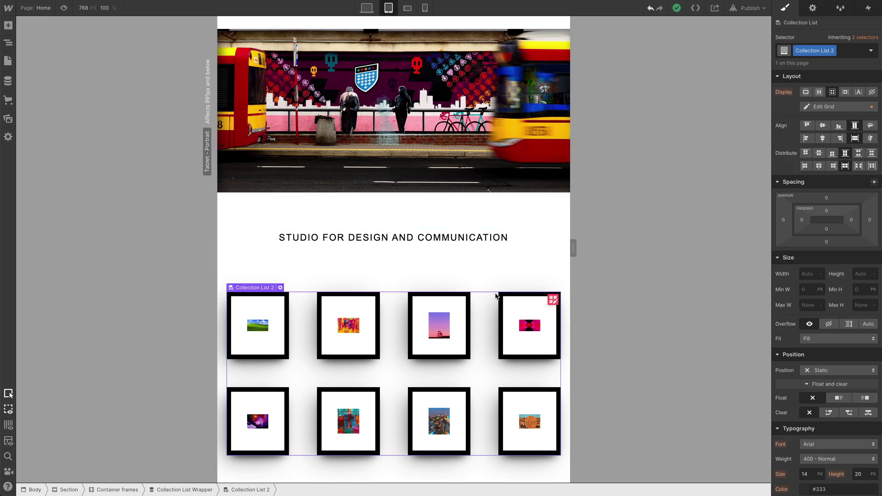
left_click(551, 301)
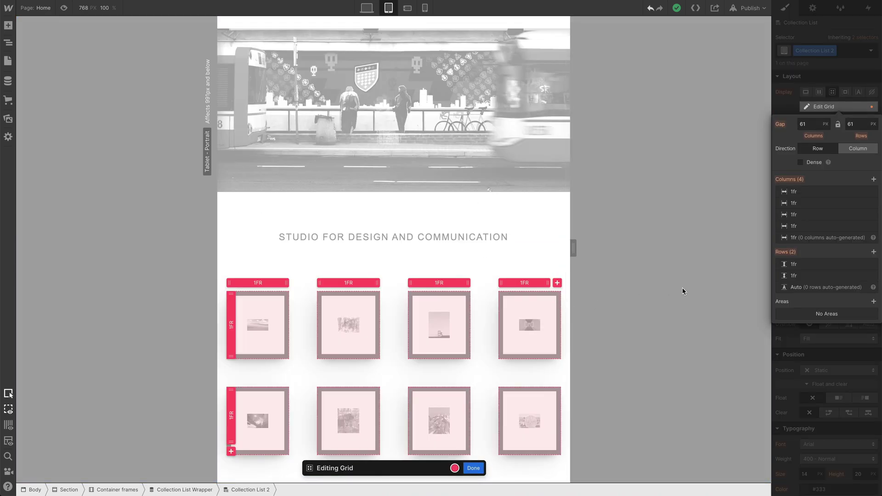
left_click(874, 191)
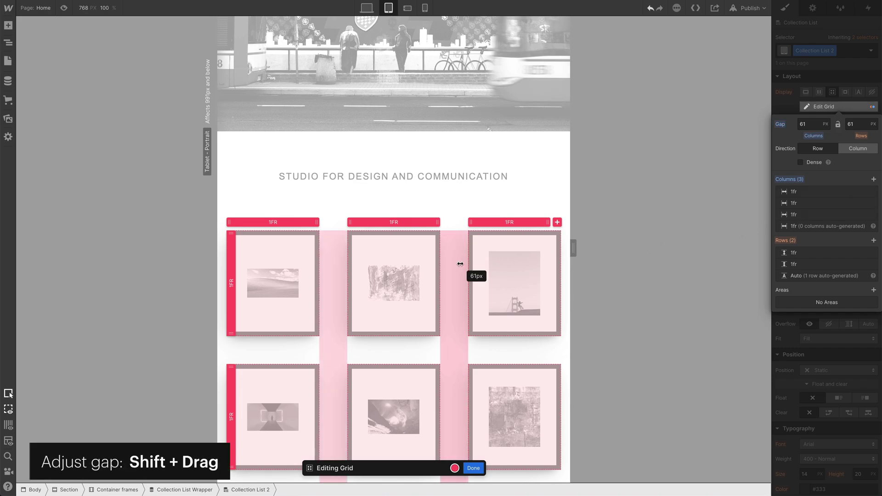
left_click_drag(460, 263, 451, 267)
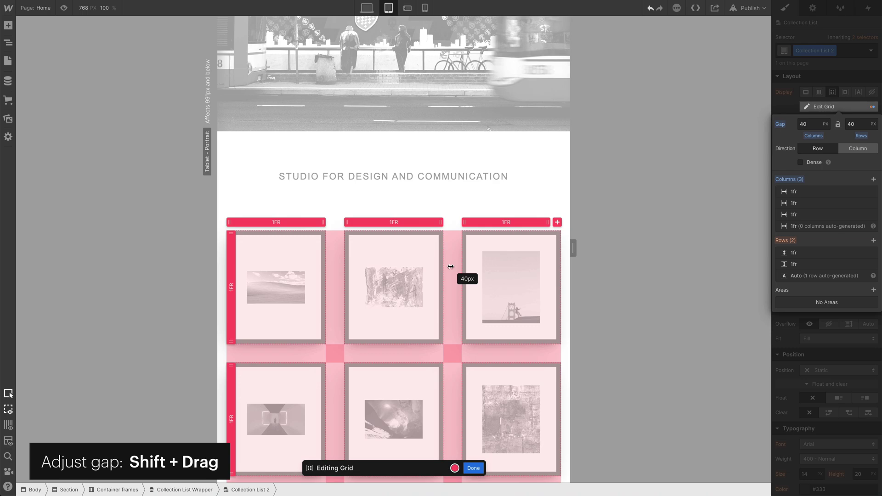
key("Escape")
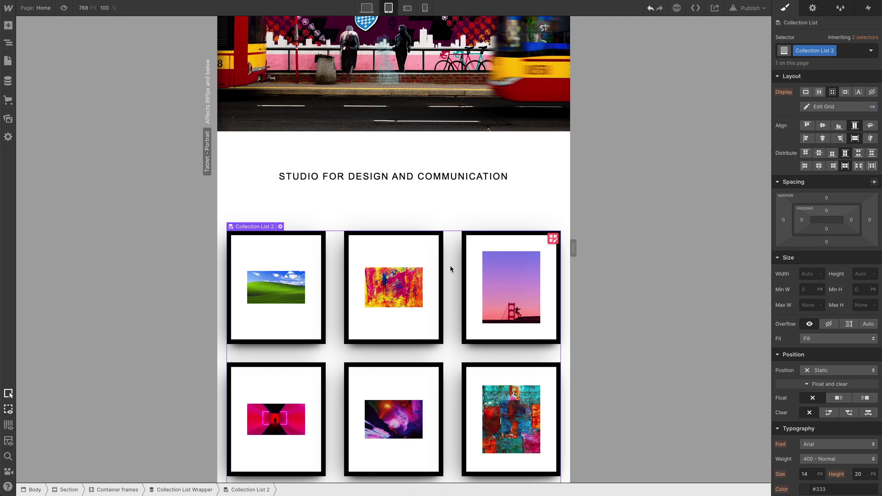
Remove one grid column at Phone Landscape, then compare the tablet and phone landscape layouts.
left_click(408, 7)
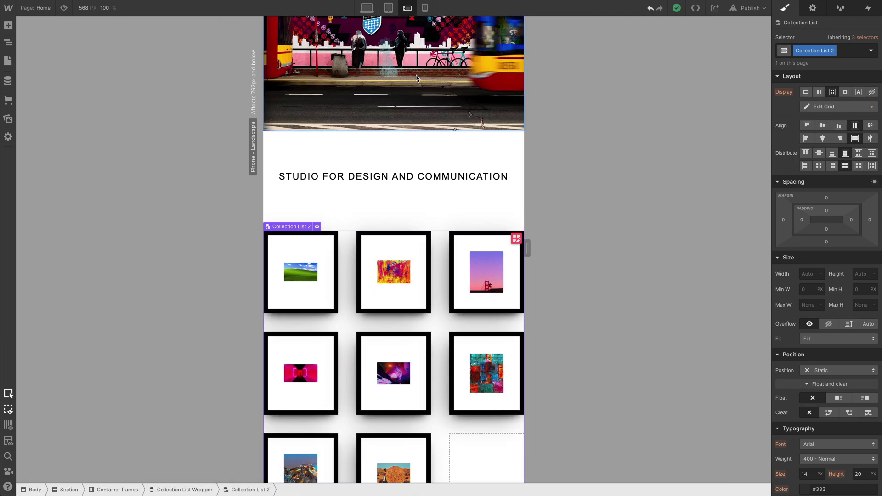
left_click(516, 238)
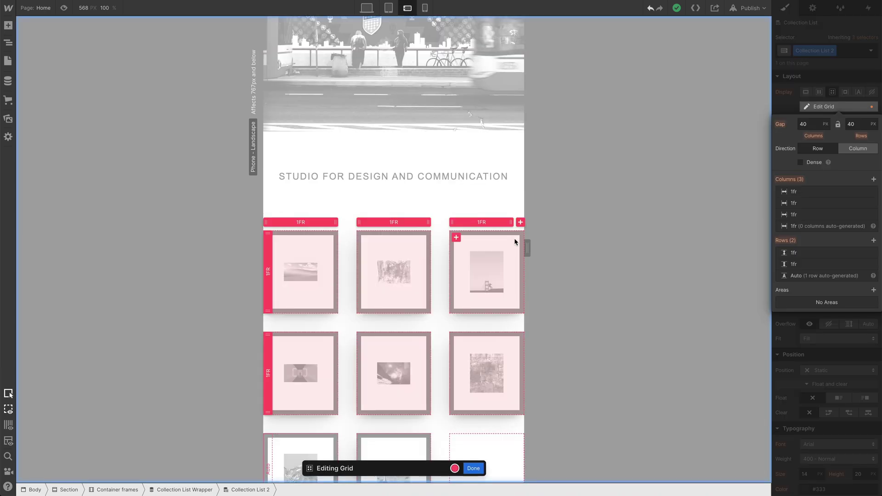
mouse_move(827, 192)
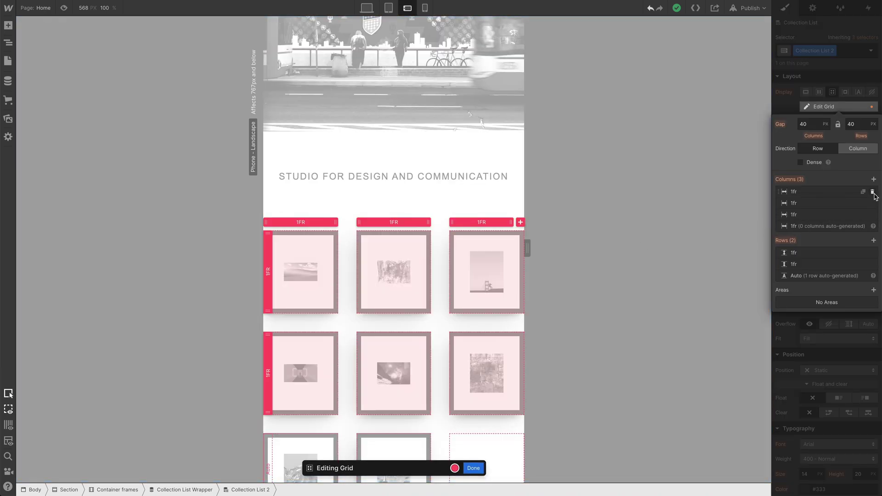
left_click(872, 192)
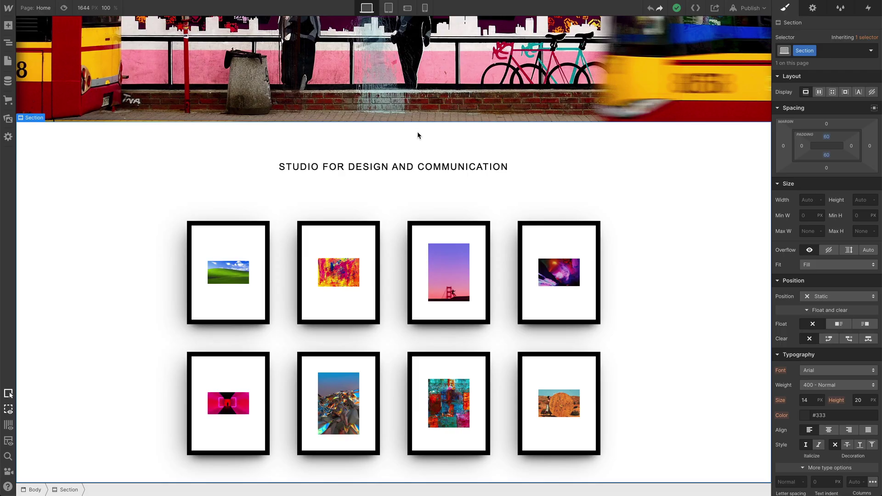
left_click(389, 7)
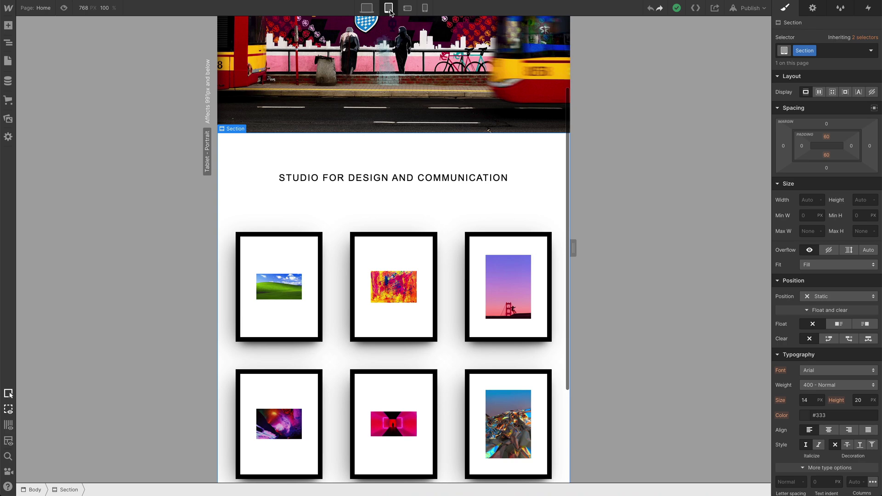
left_click(408, 8)
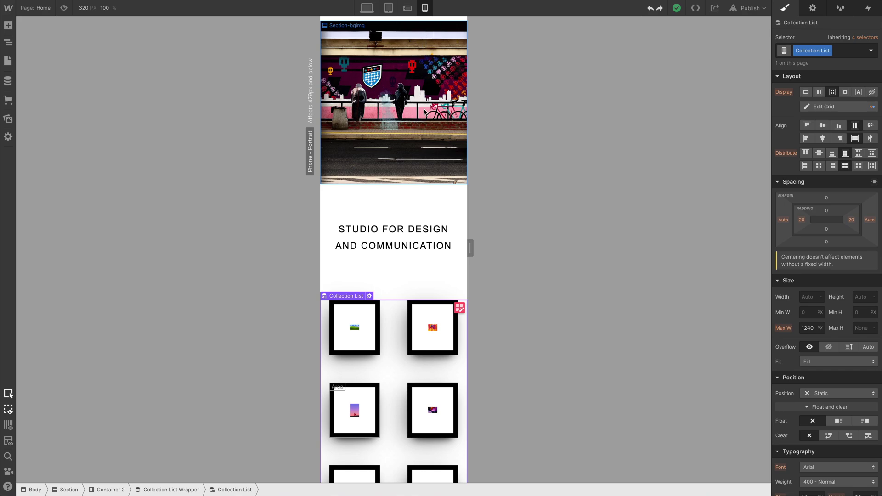
Delete the second grid column at Phone Portrait, leaving one column of photos.
left_click(459, 308)
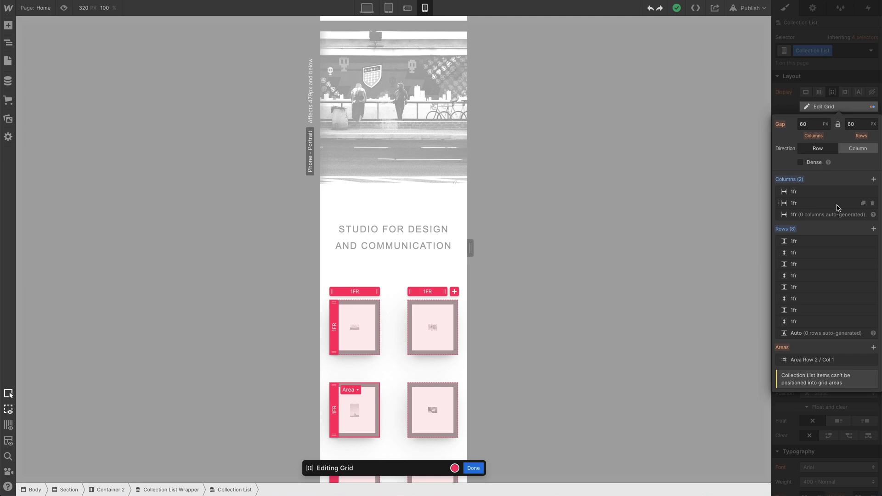
left_click(871, 203)
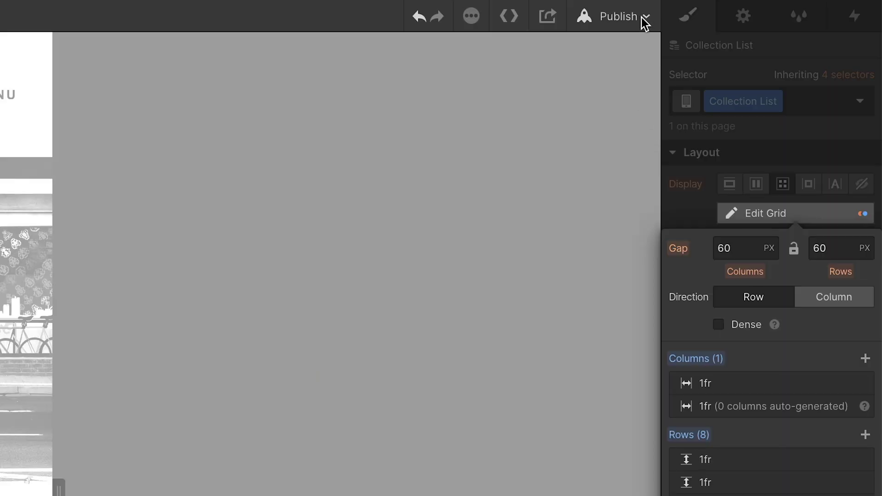
Publish to the selected domain, then step the live lightbox from green hill to pink neon tunnel.
left_click(762, 10)
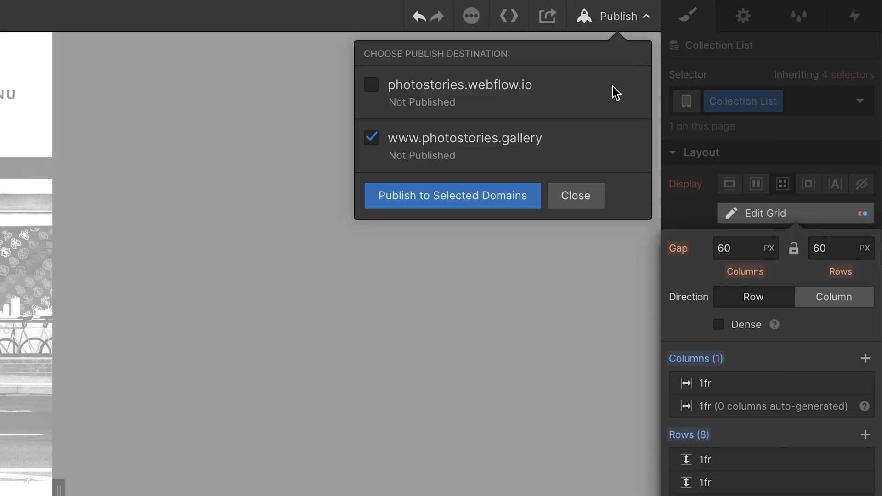
left_click(477, 203)
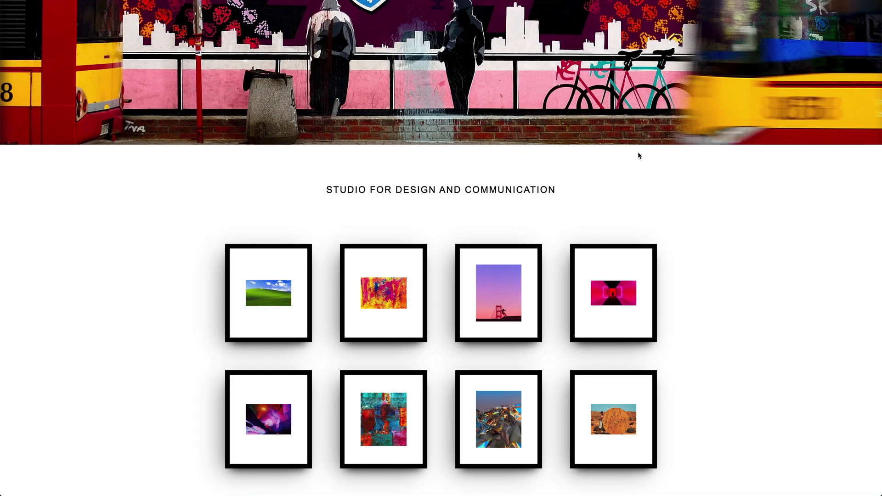
left_click(292, 272)
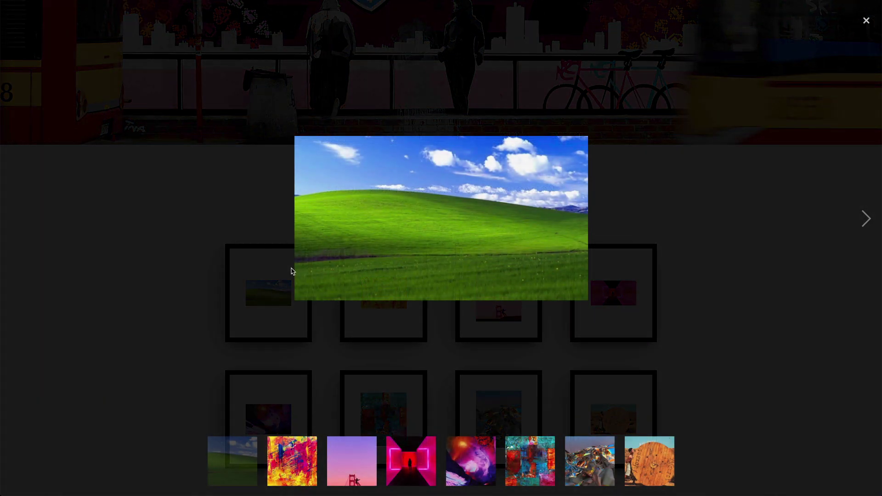
left_click(297, 451)
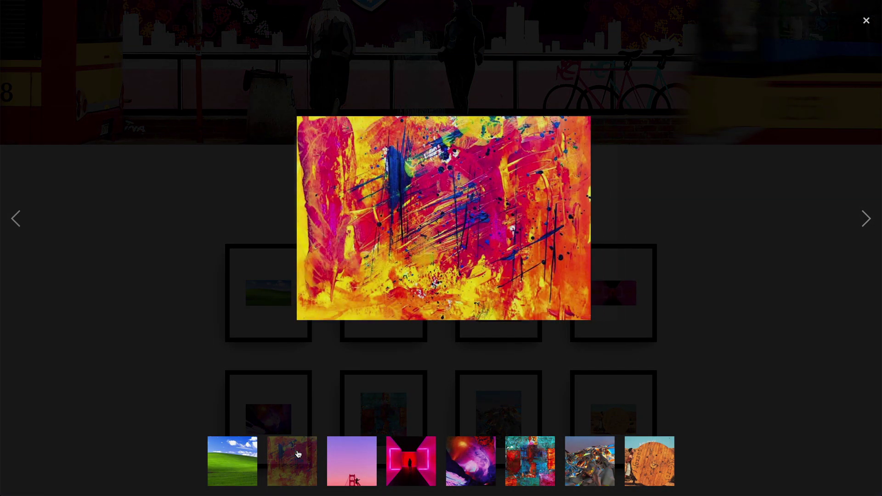
left_click(343, 454)
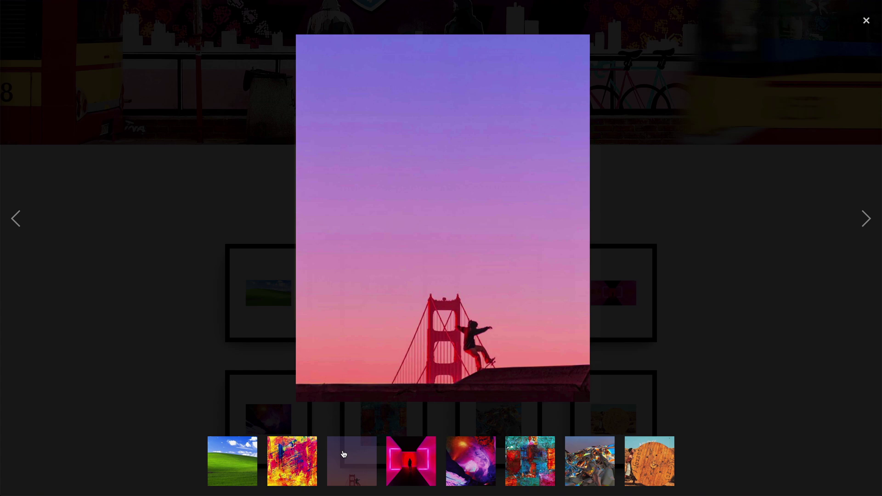
left_click(395, 459)
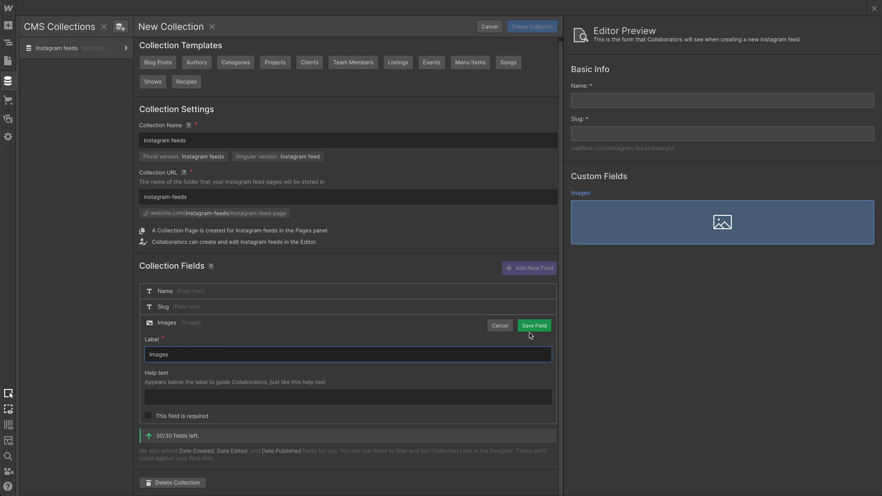
Save the Images field, then widen the canvas back to the four-column desktop view.
left_click(531, 329)
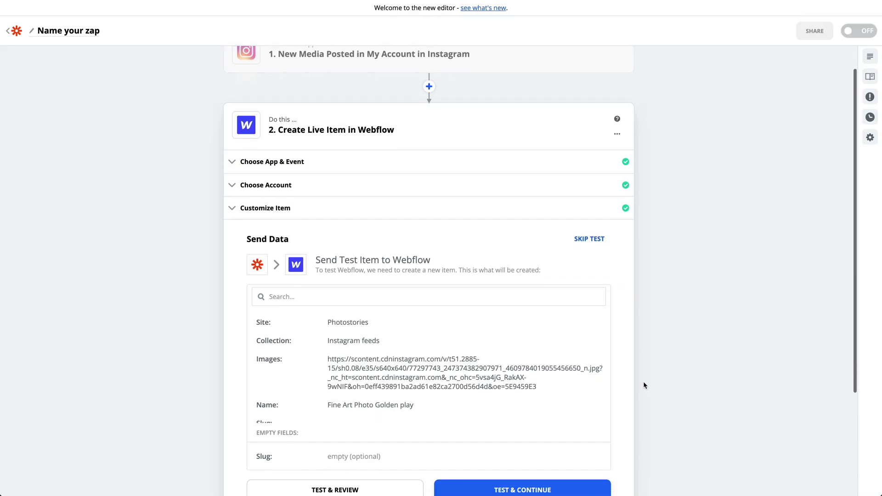
scroll(643, 386, "down", 2)
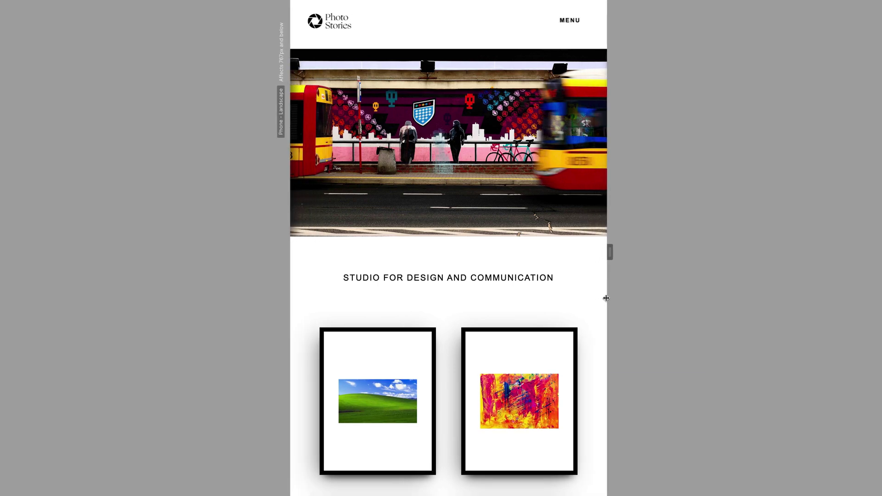
mouse_move(606, 298)
left_mouse_down()
mouse_move(696, 279)
mouse_move(788, 281)
left_mouse_up()
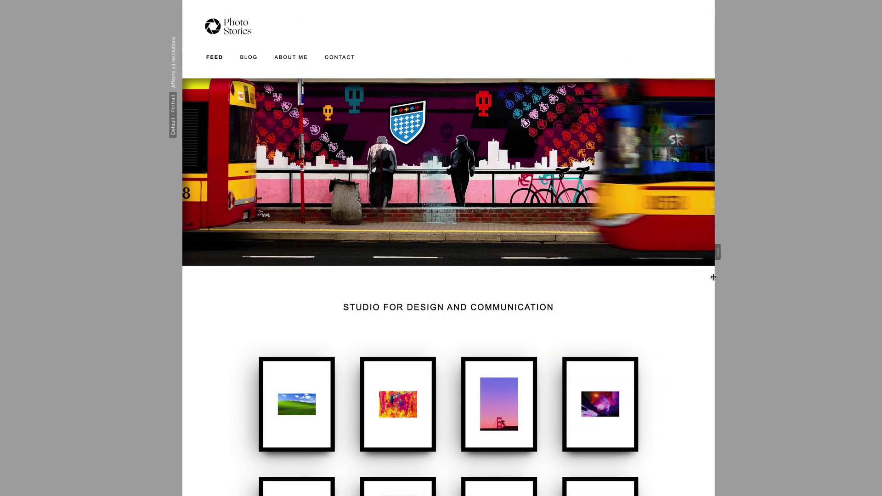